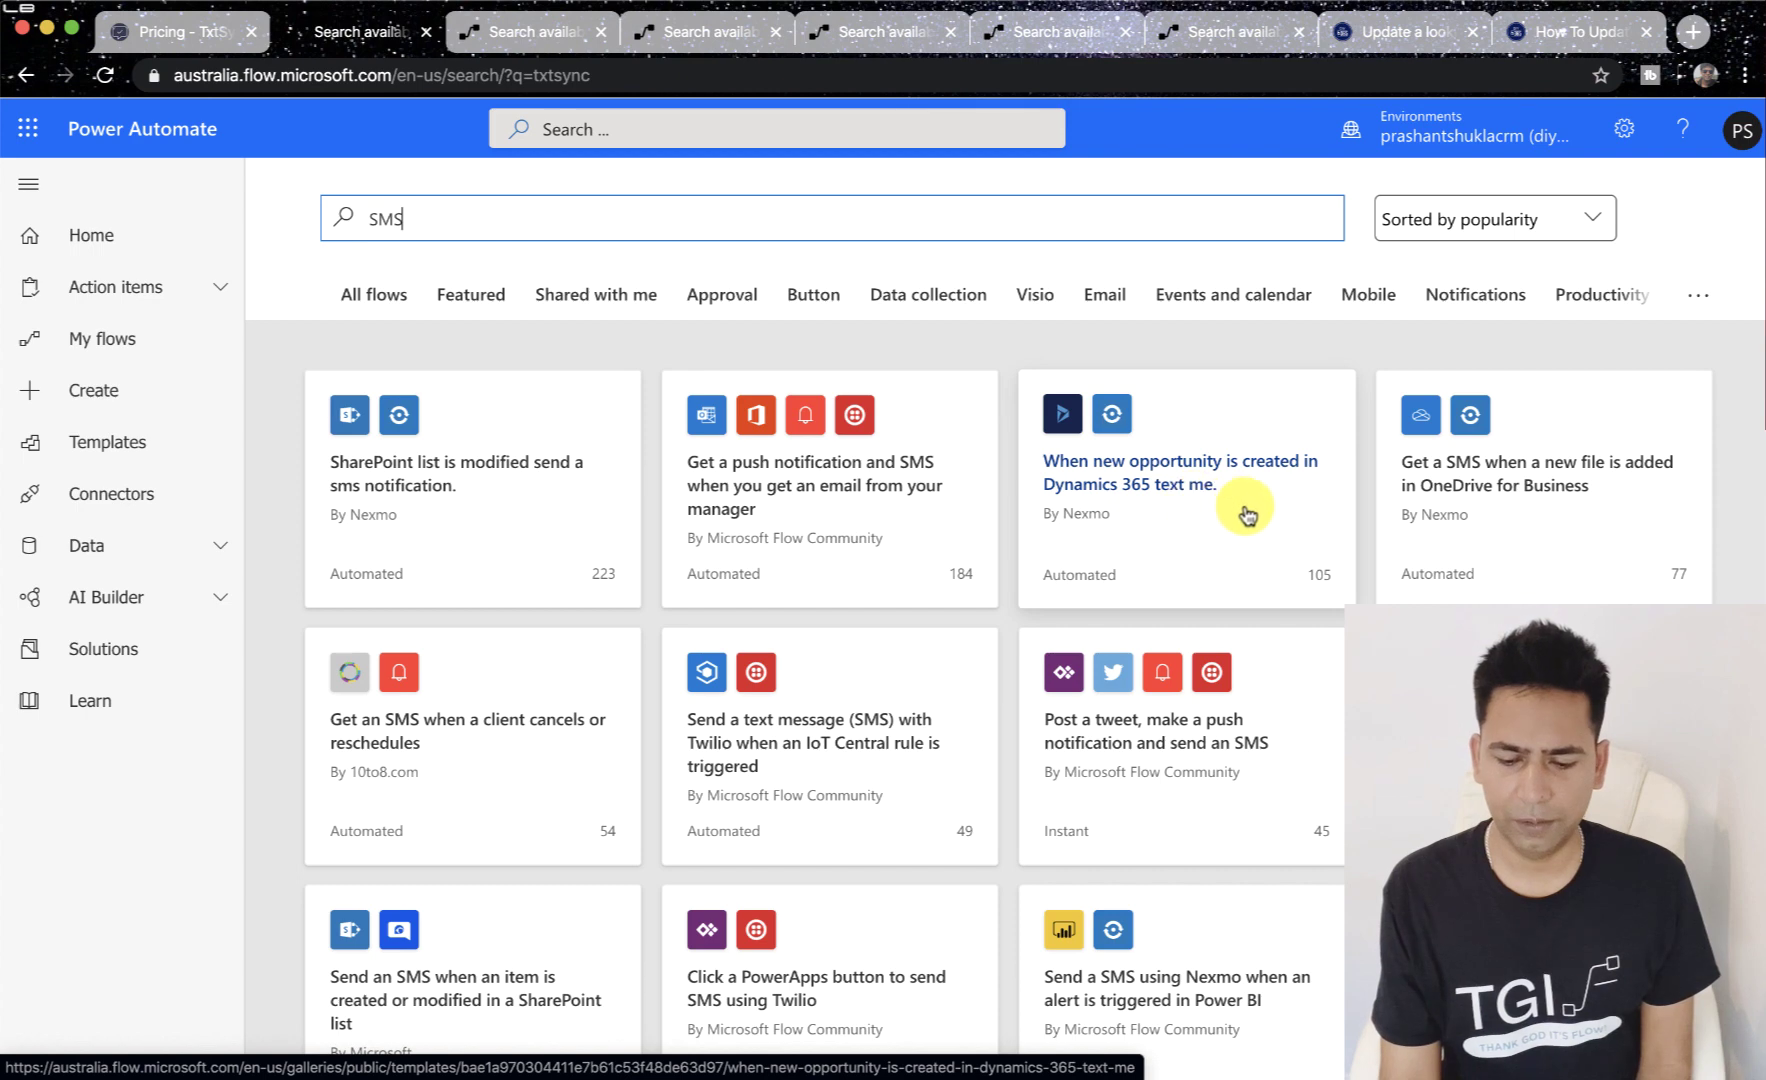
Browse the SMS flow templates, examining the Nexmo, Twilio, Dynamics 365 and TxtSync options.
scroll(1245, 530, down, 3)
scroll(1250, 543, down, 1)
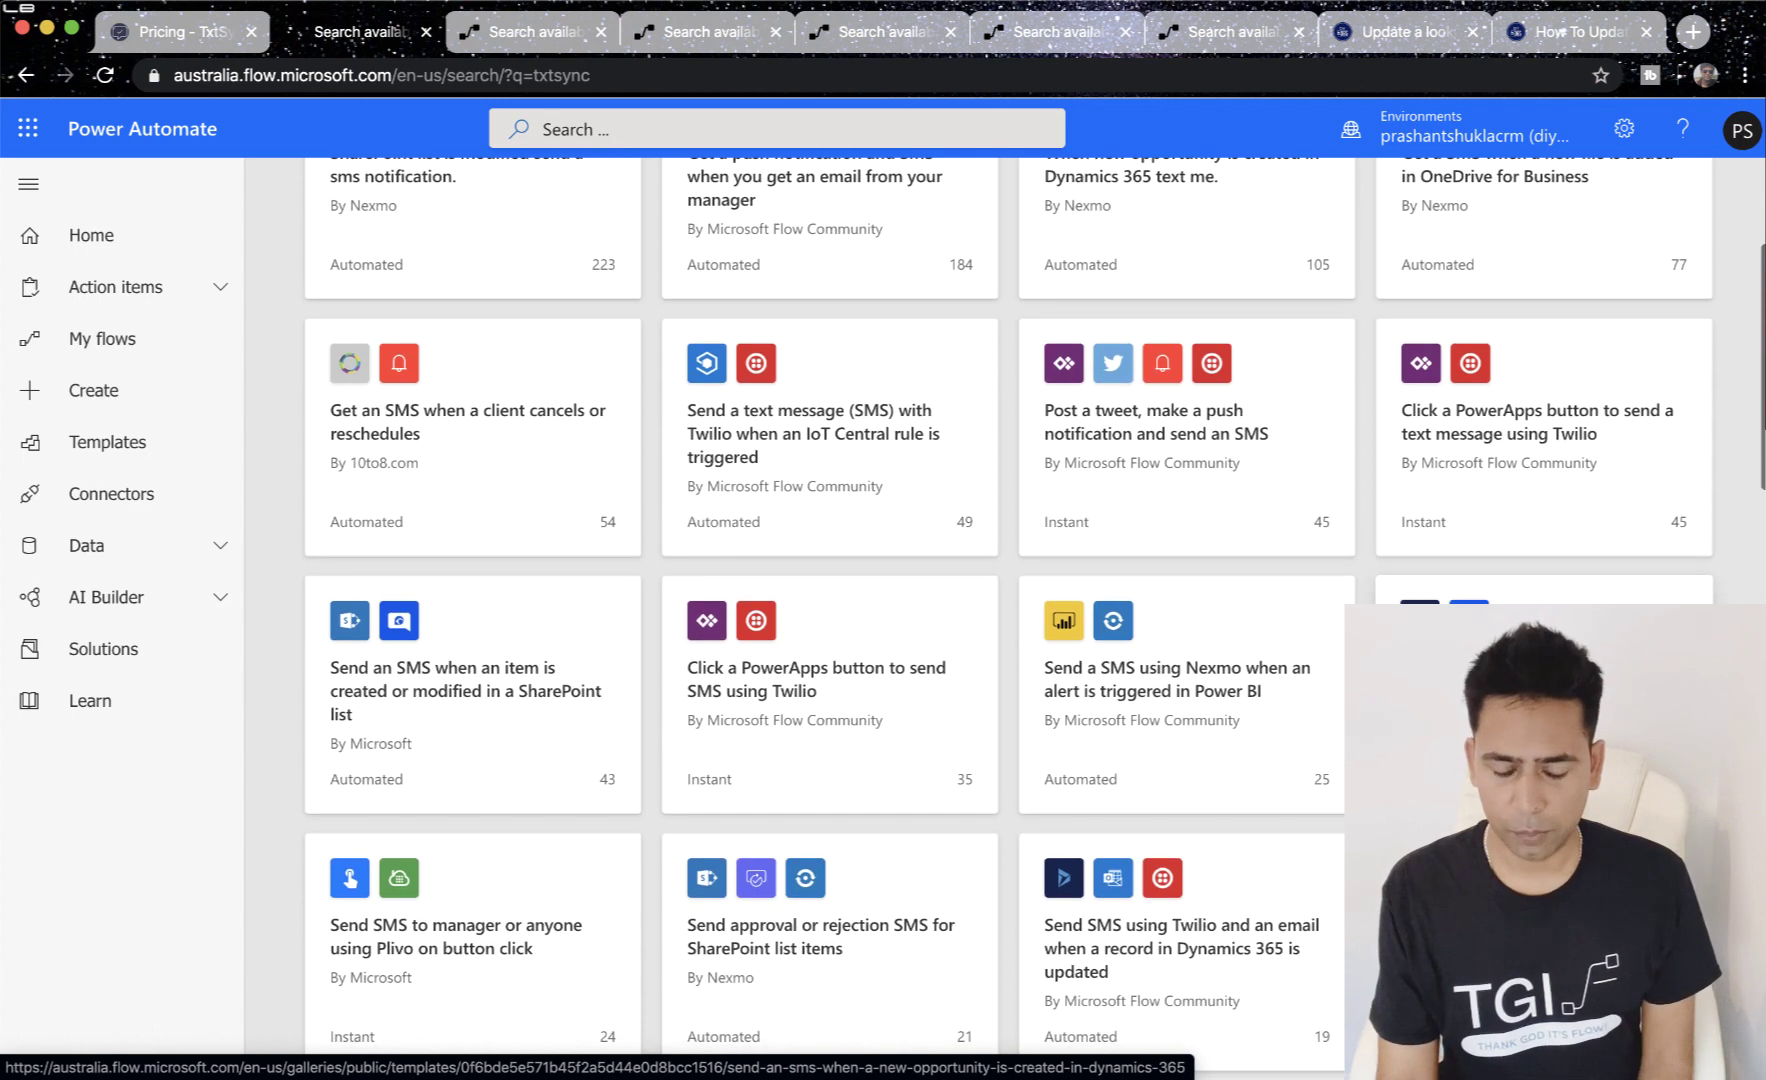
scroll(1225, 515, up, 2)
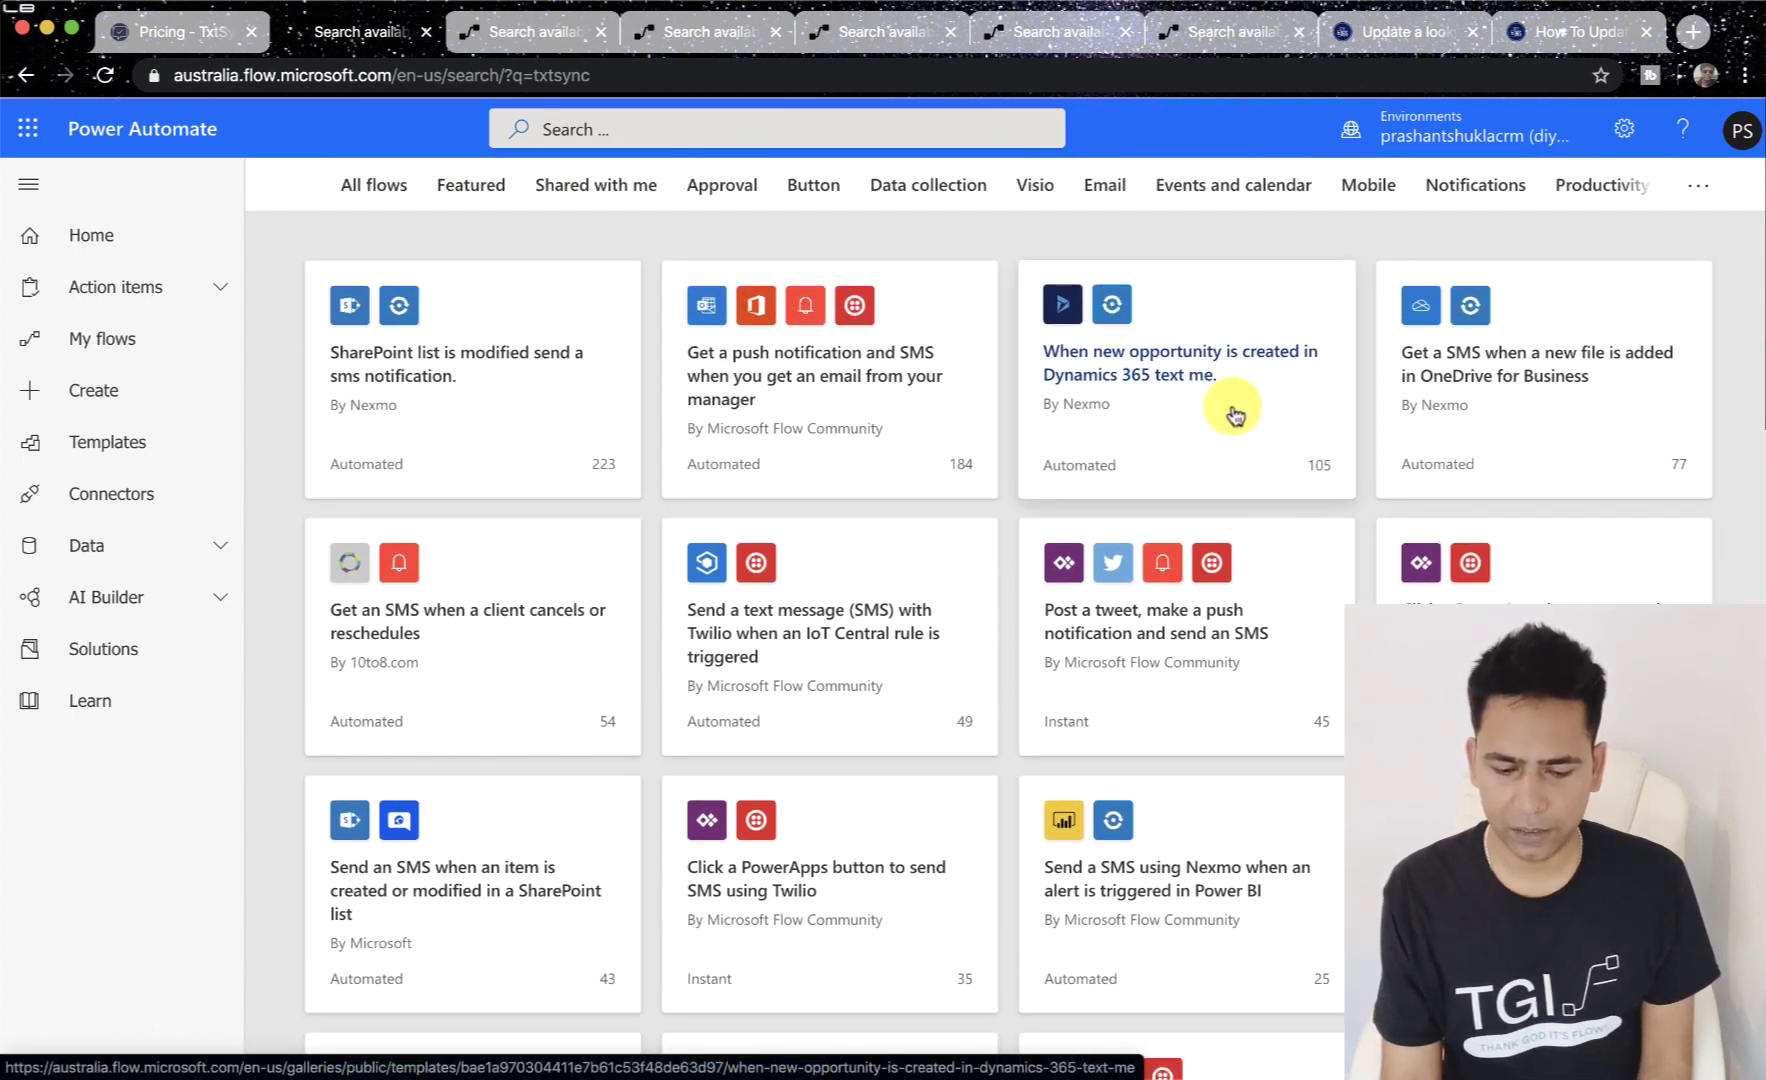
scroll(1385, 563, down, 4)
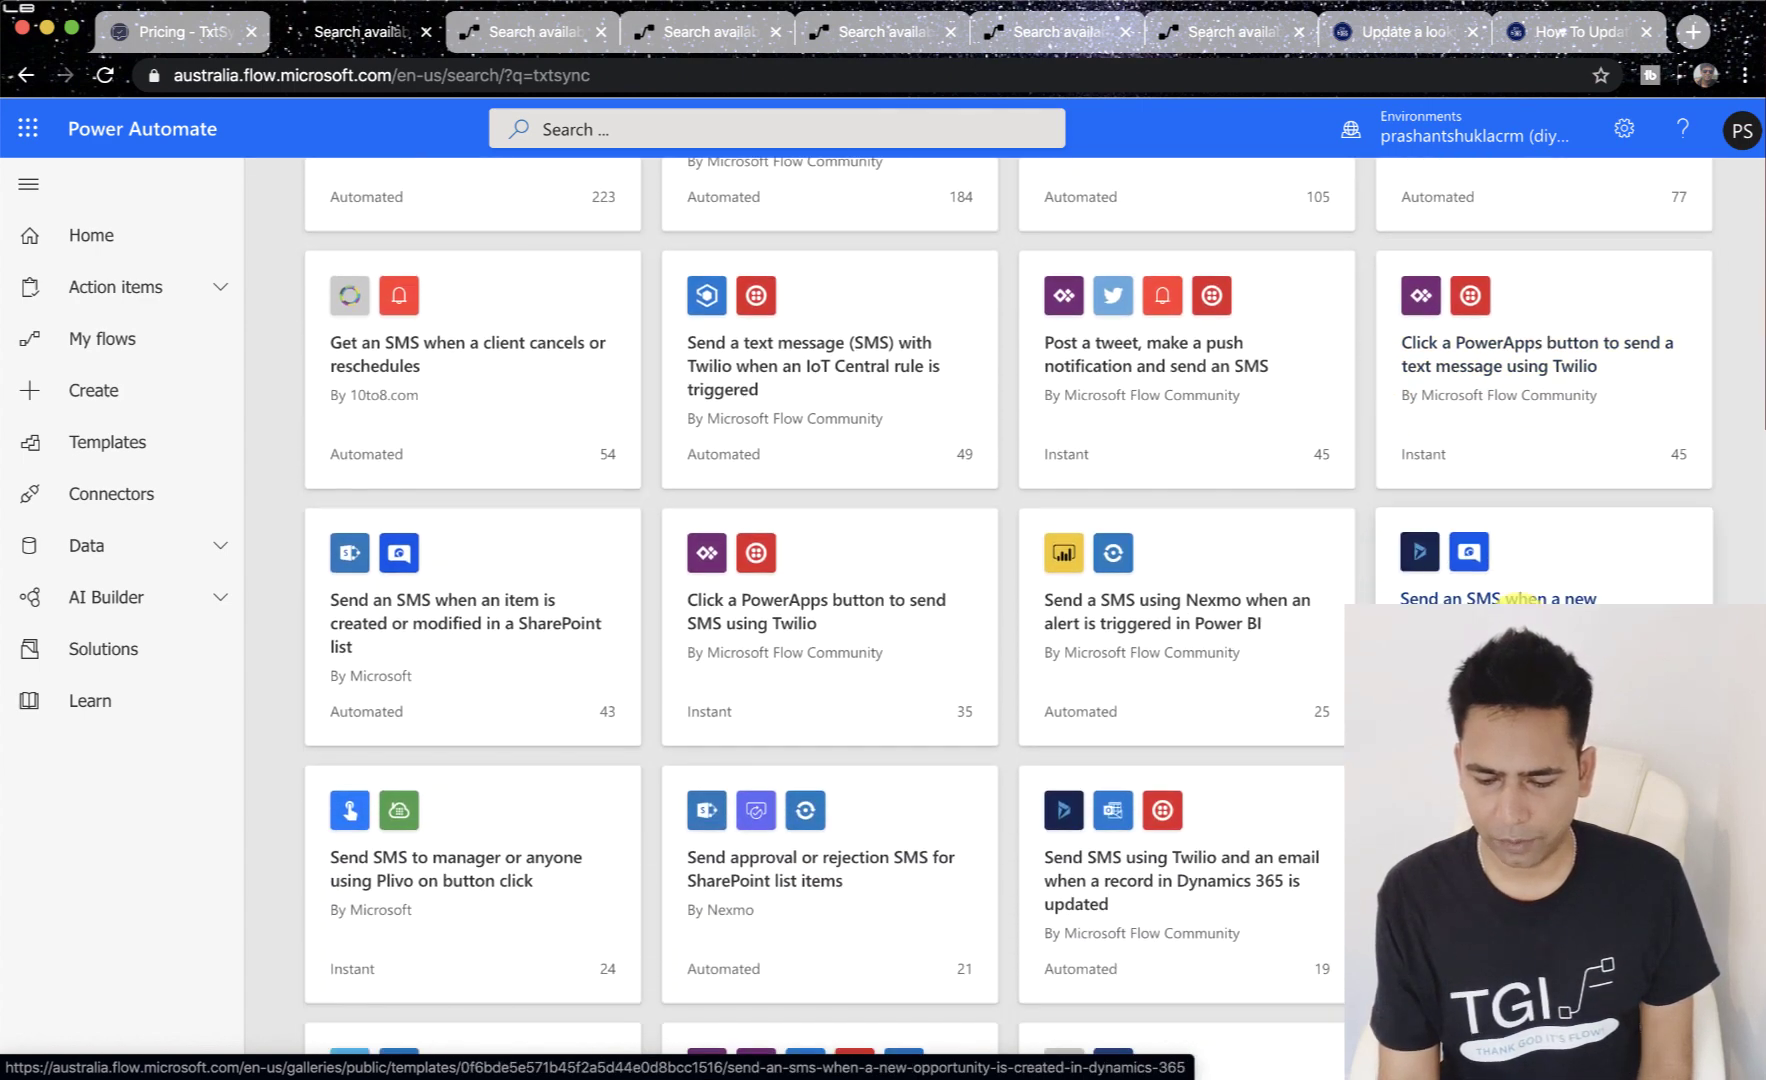
scroll(1520, 598, down, 6)
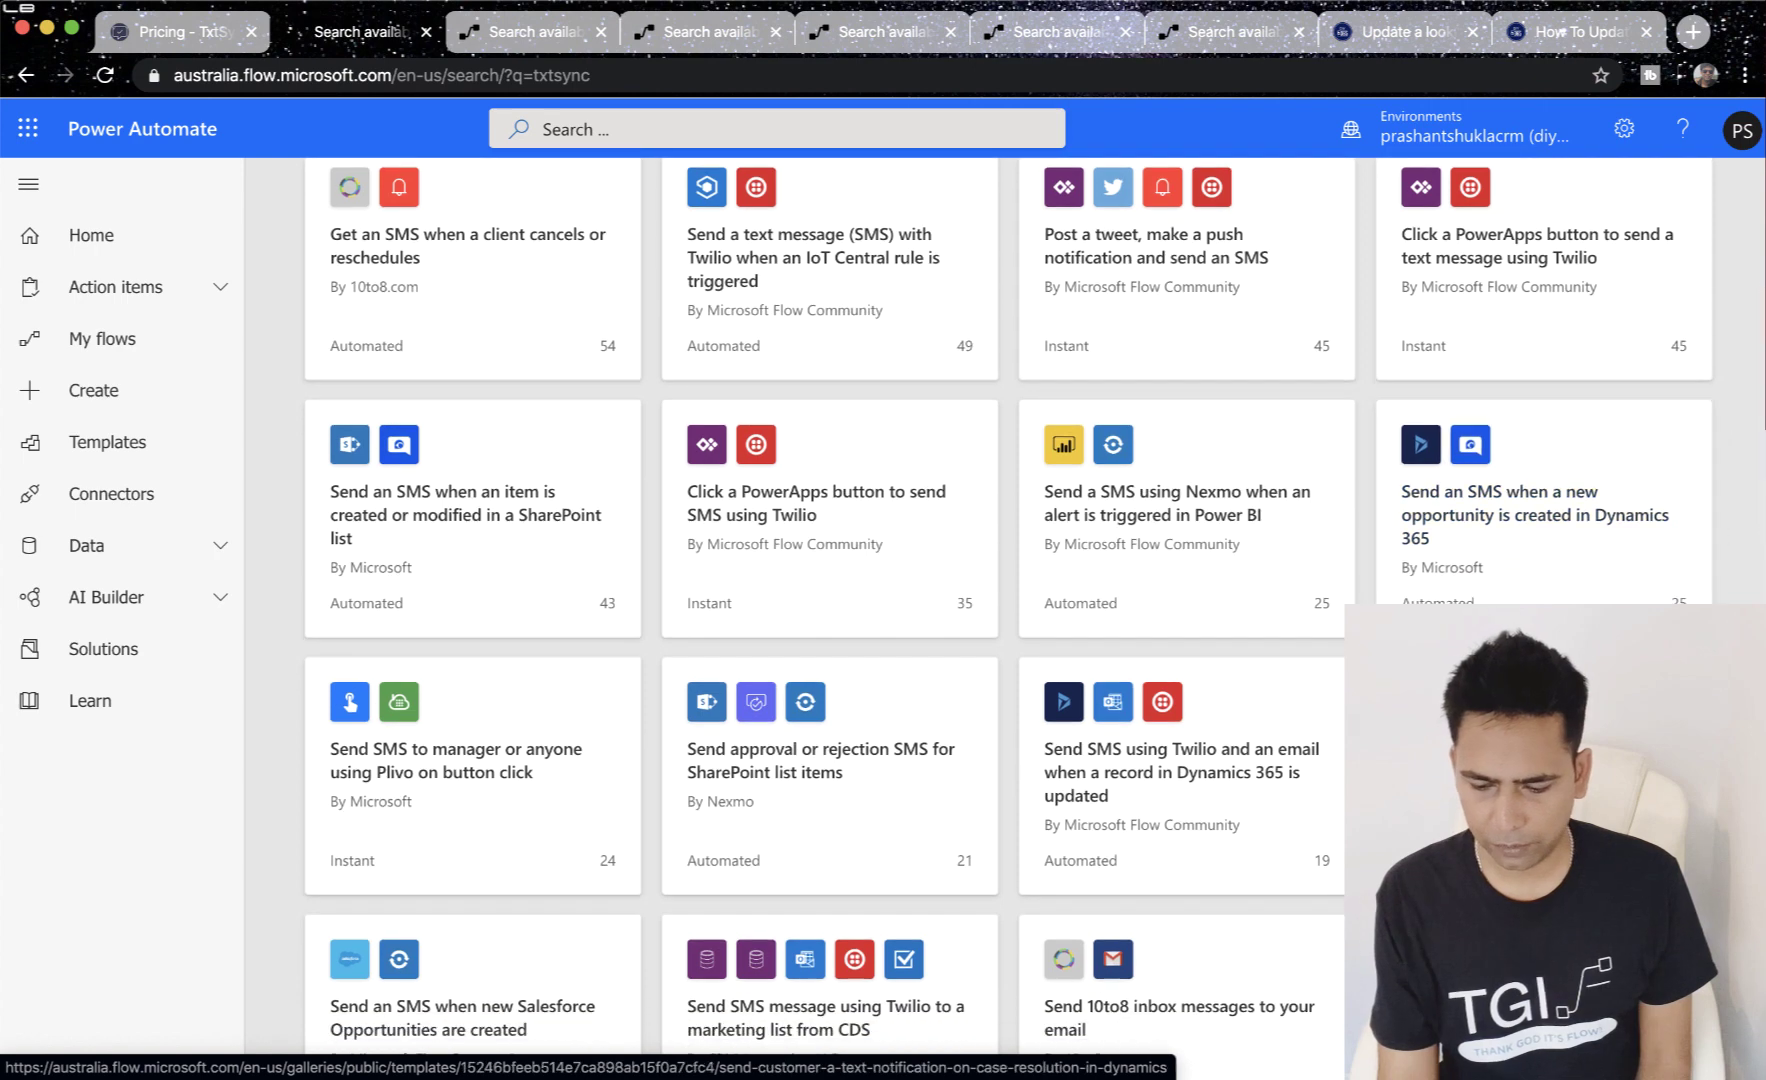
scroll(1520, 598, down, 6)
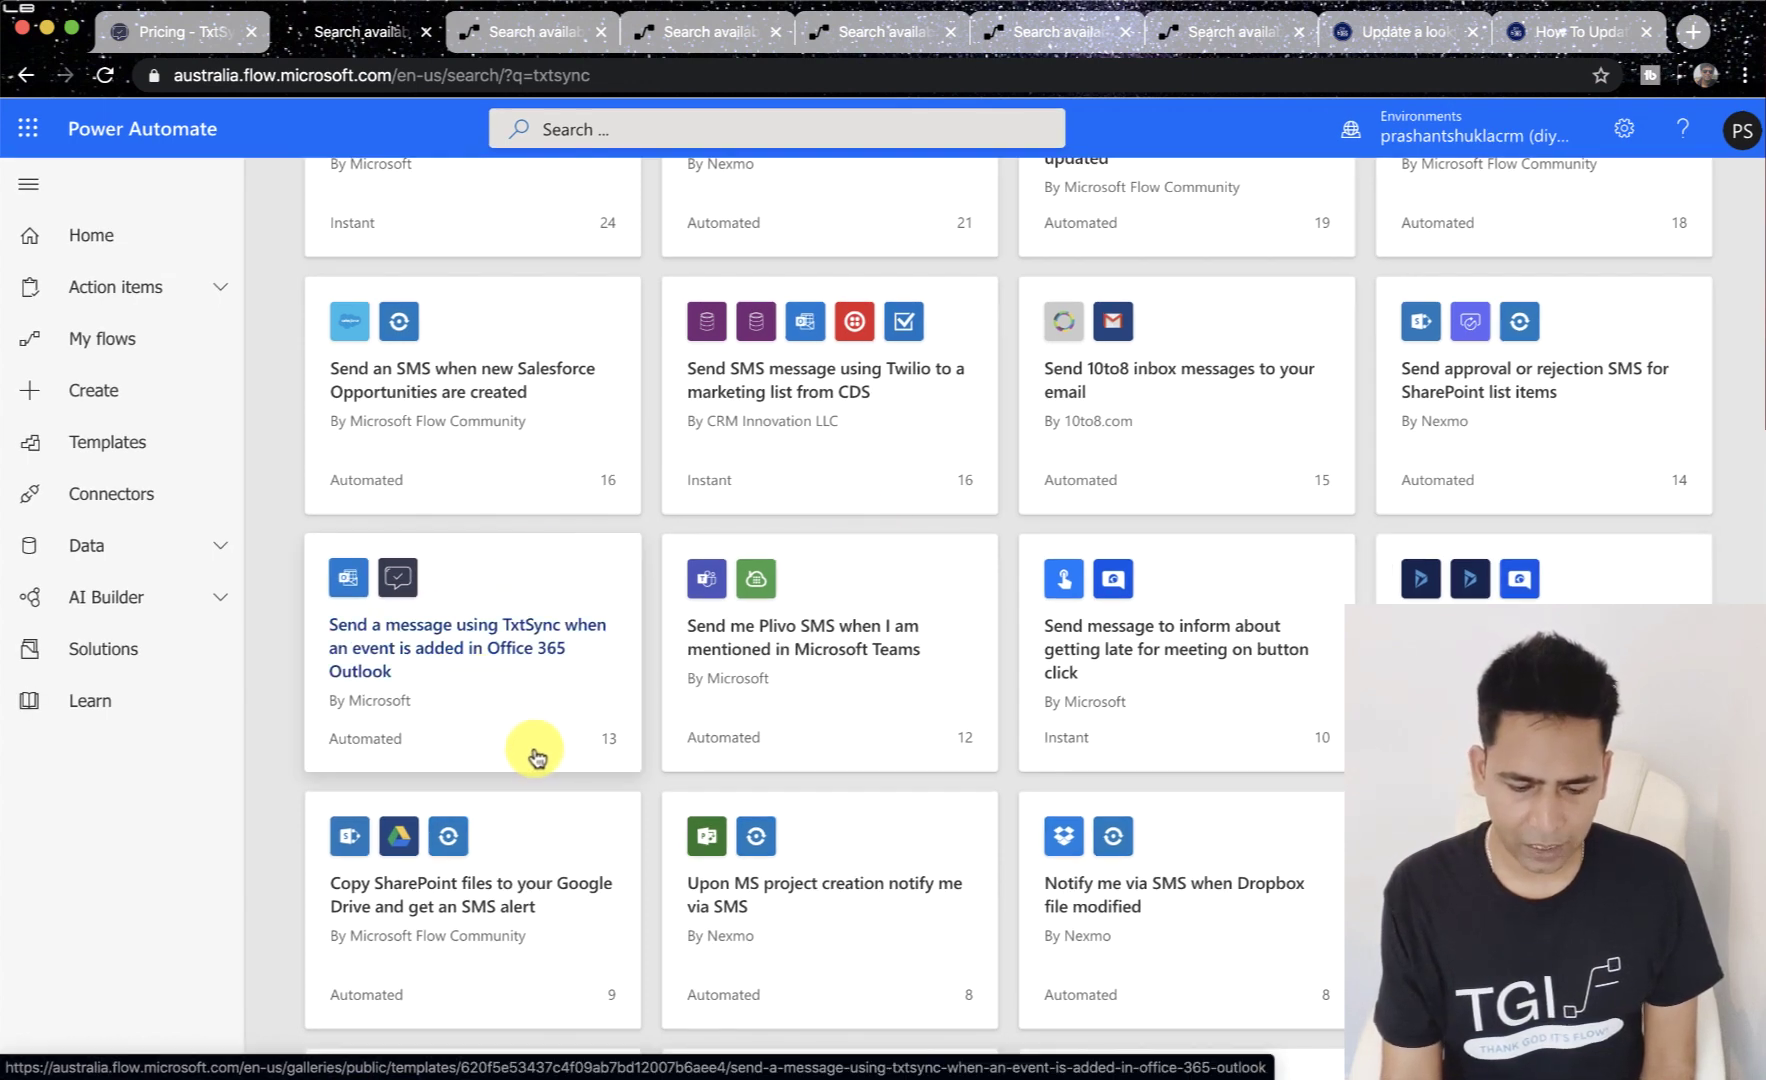
scroll(537, 757, down, 8)
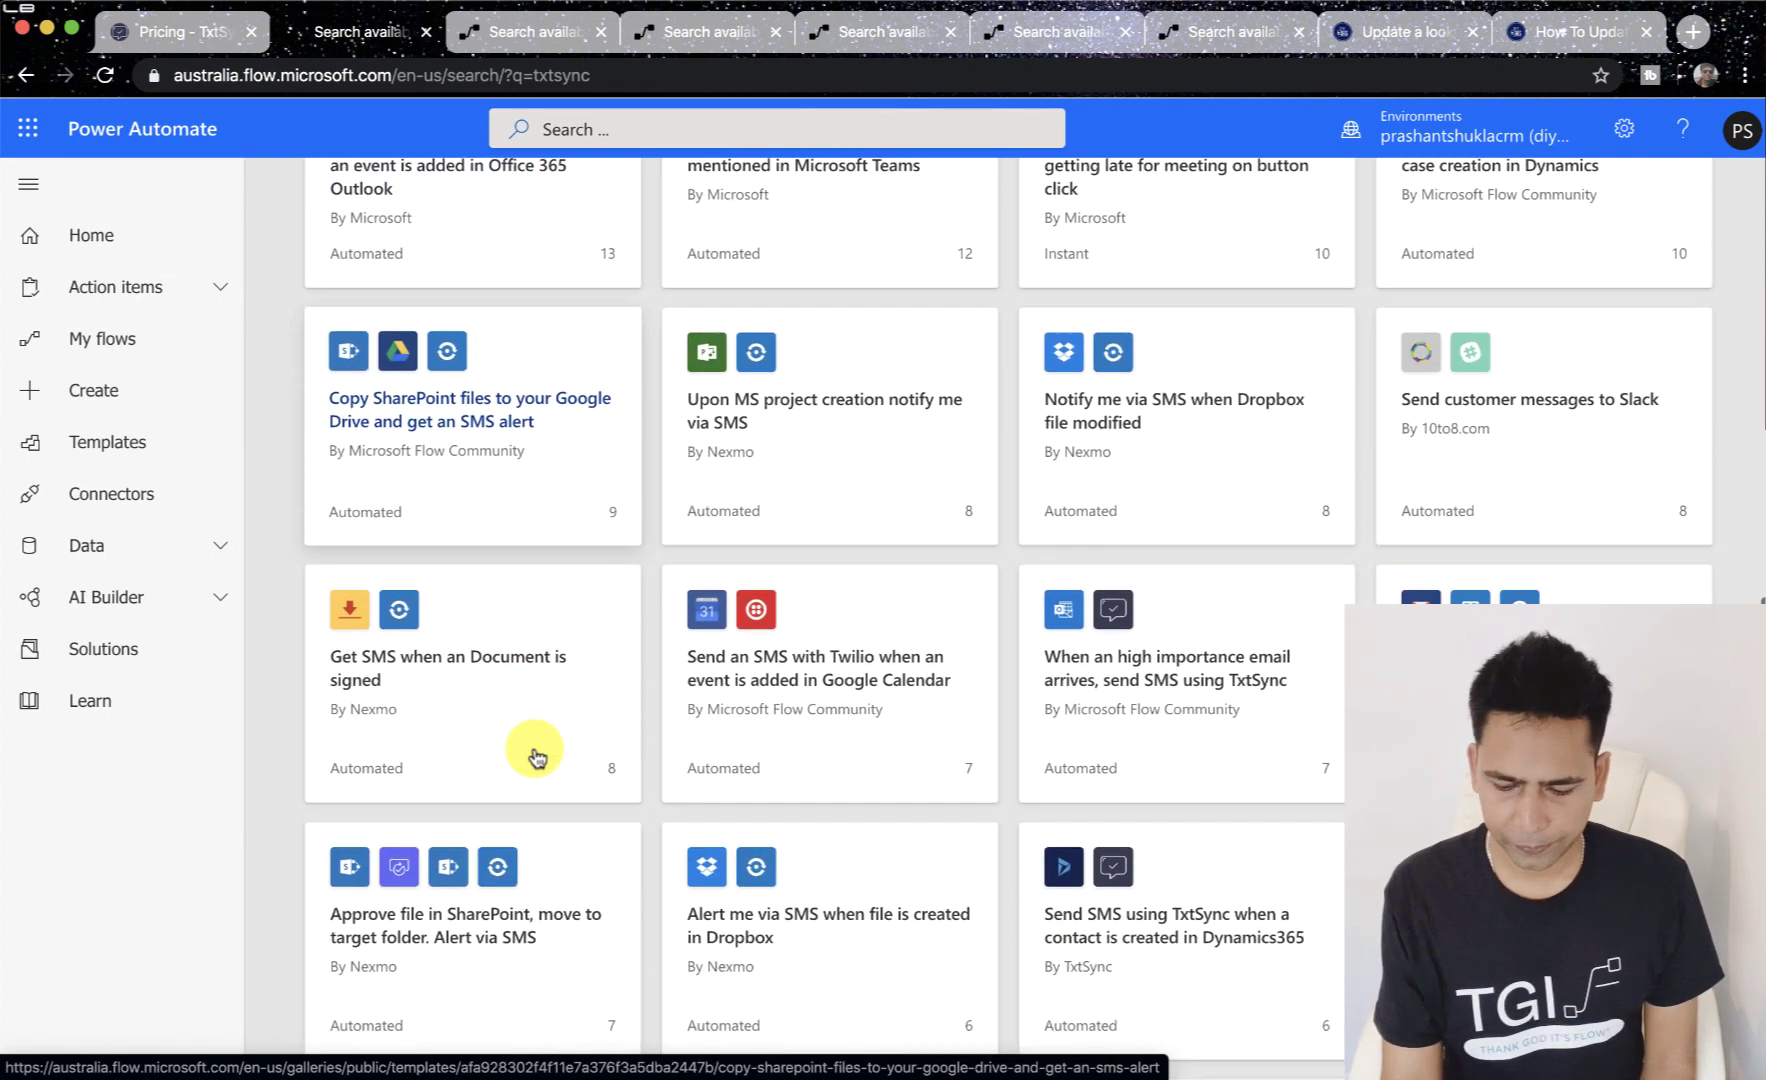
scroll(537, 757, down, 3)
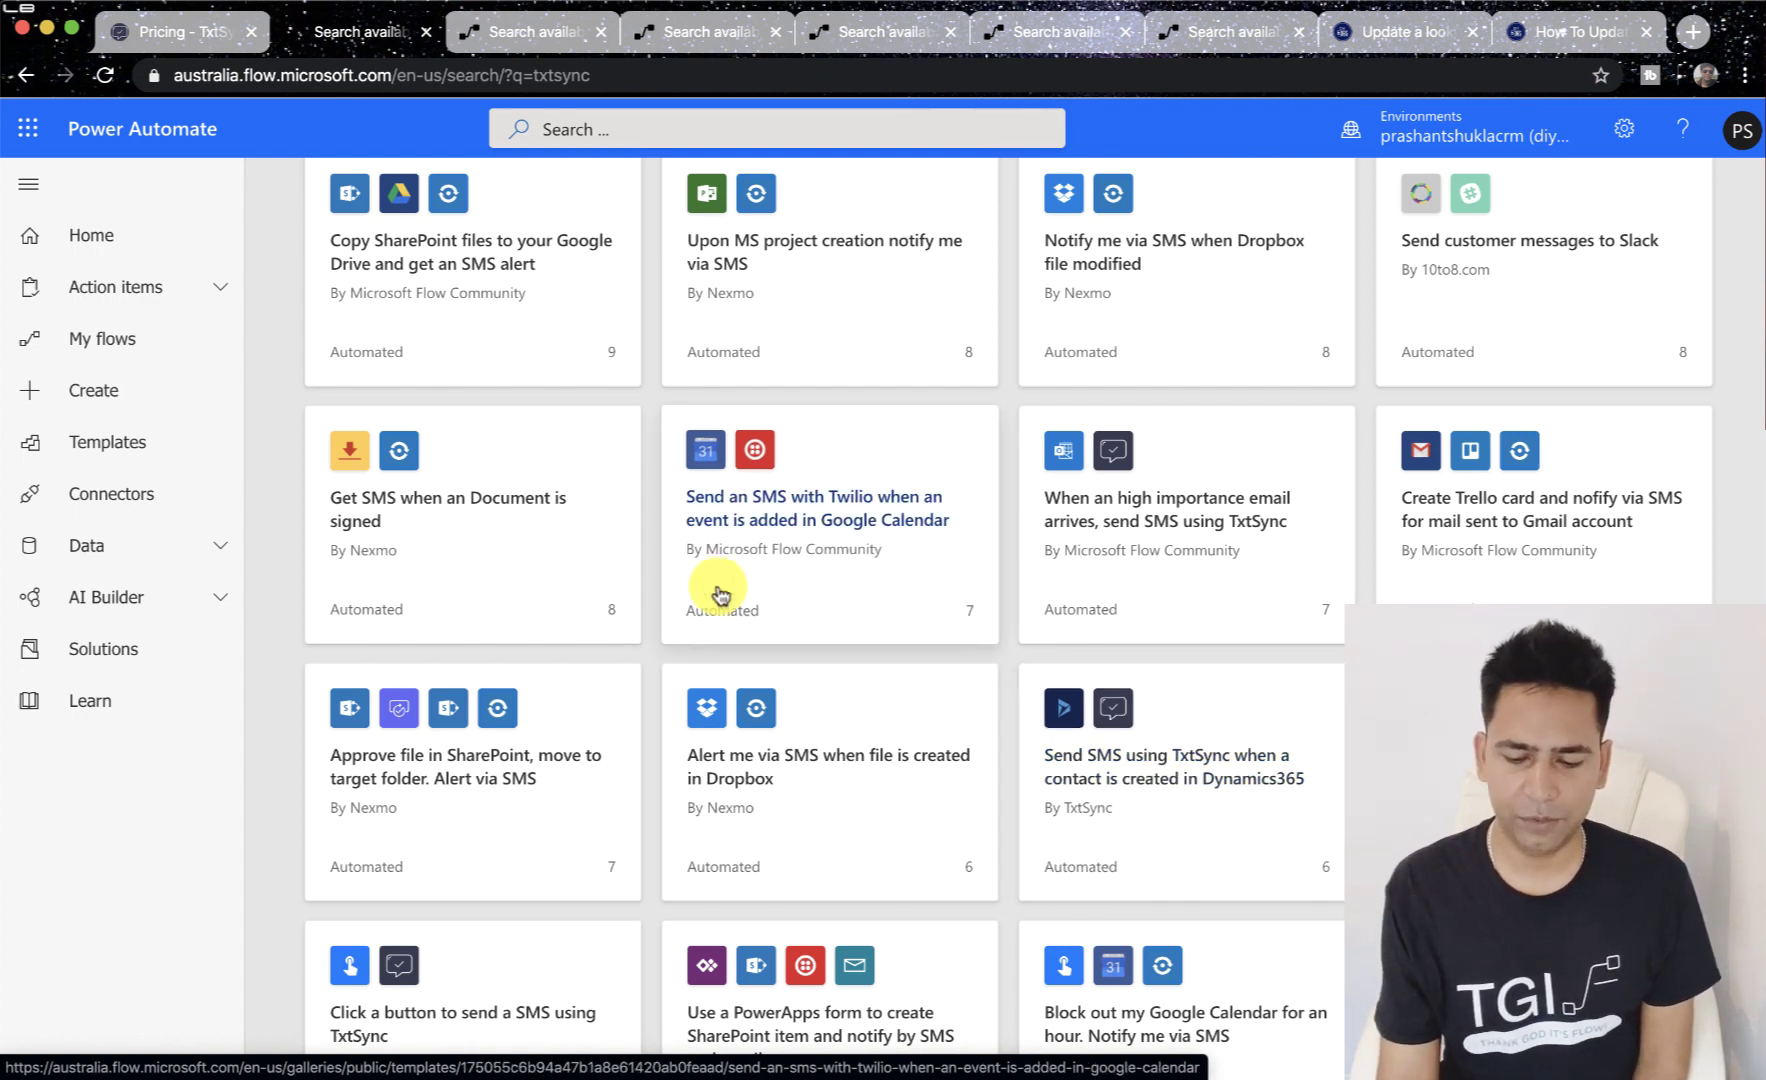
Switch to the TxtSync pricing page, dismiss the mailing-list popup and review the SMS prices for Australia.
click(186, 44)
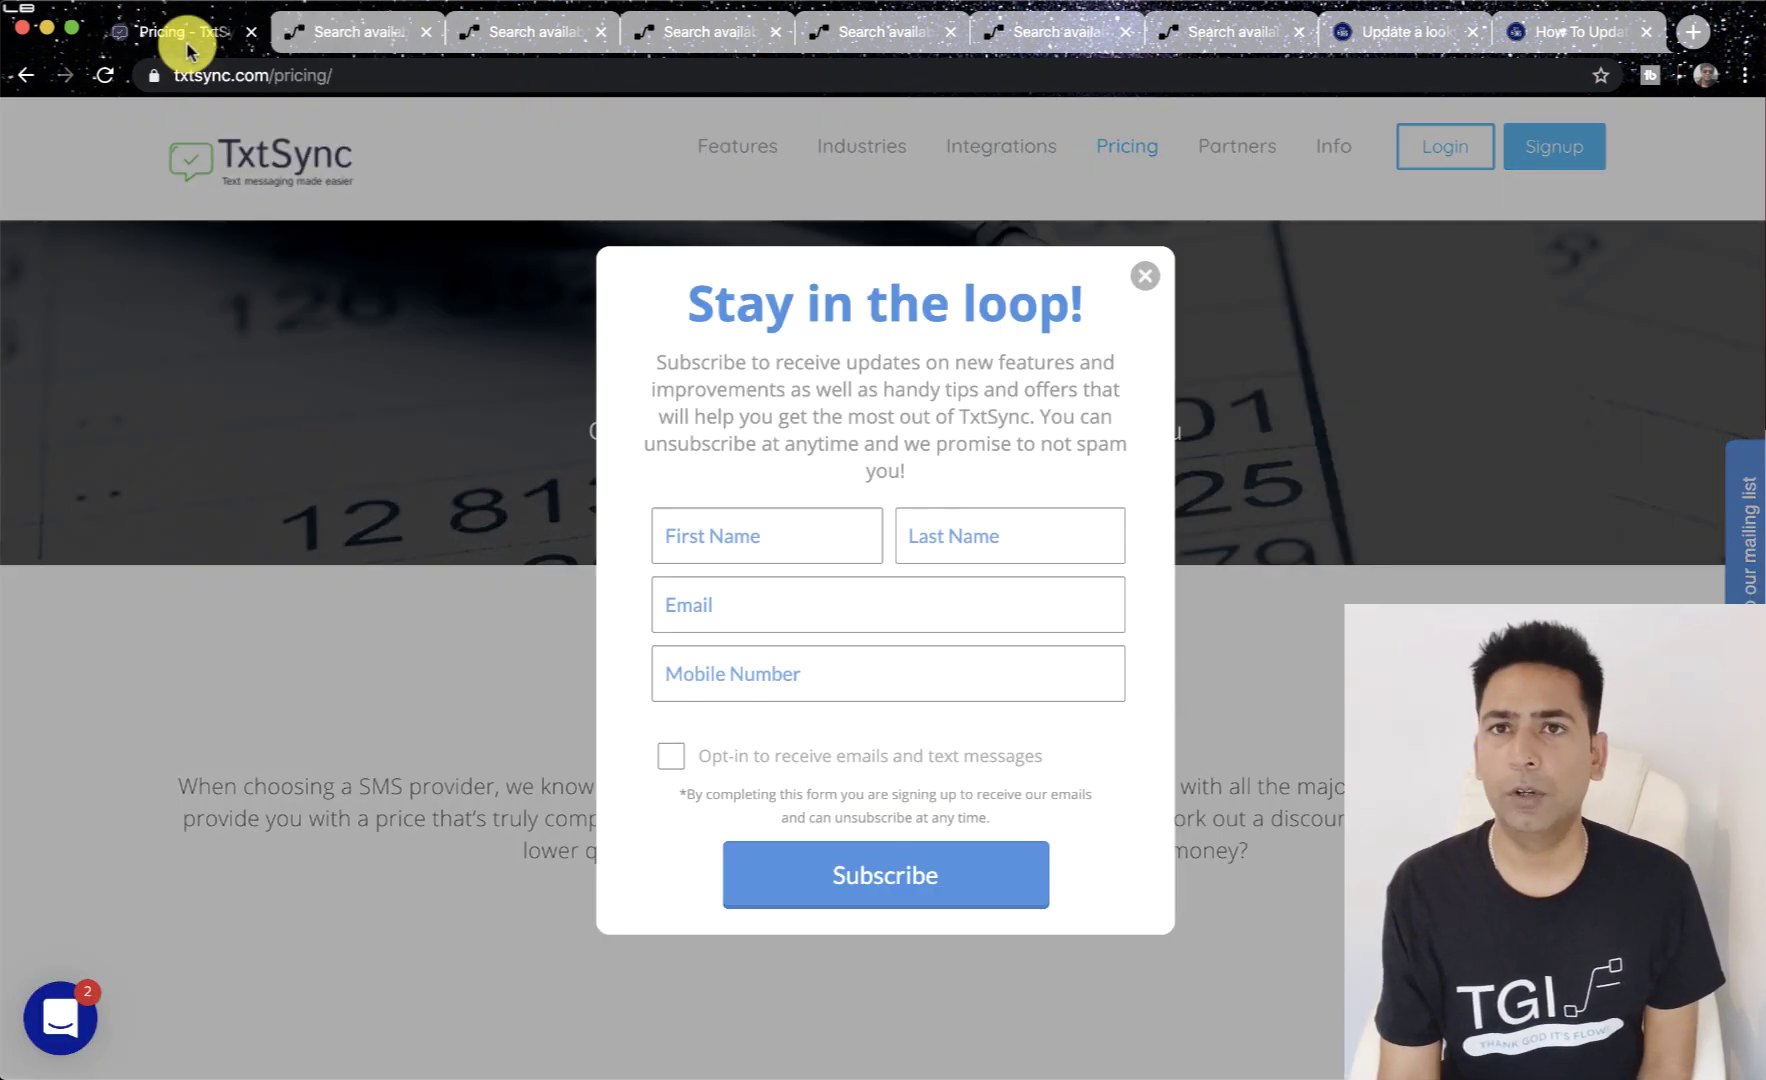
click(1145, 276)
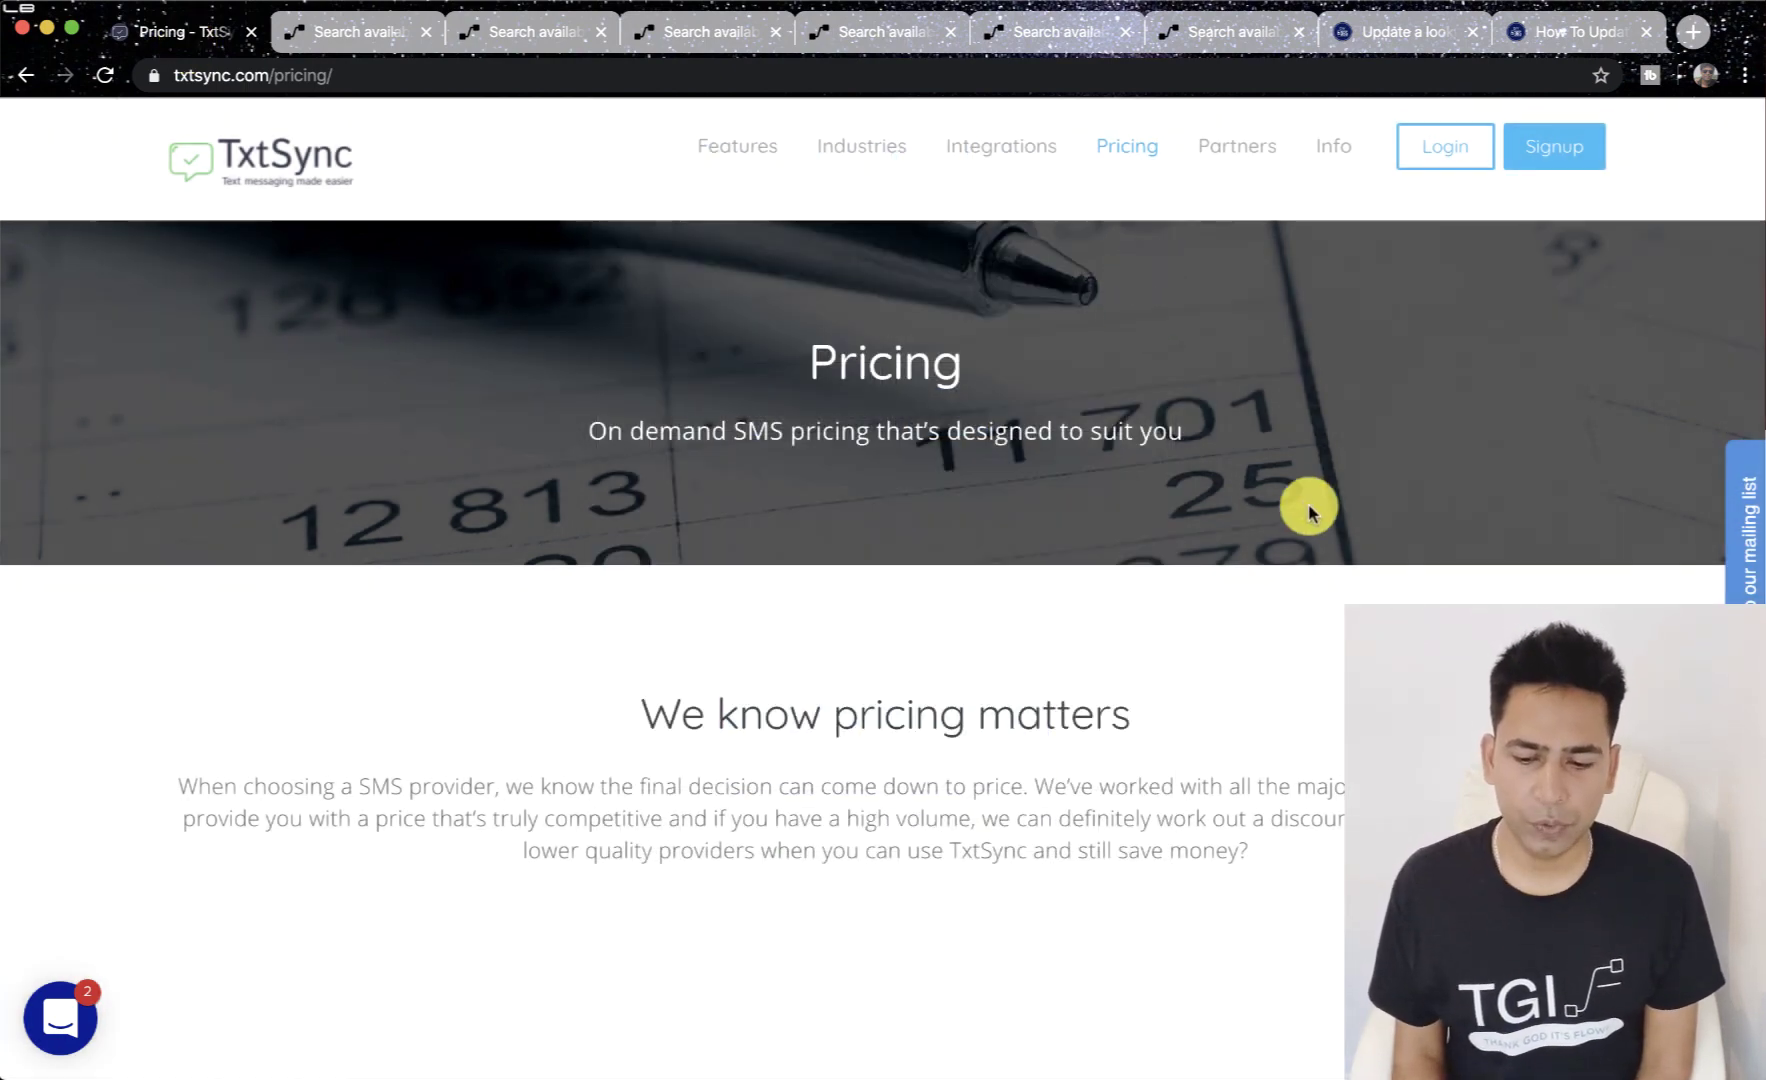
scroll(1308, 512, down, 9)
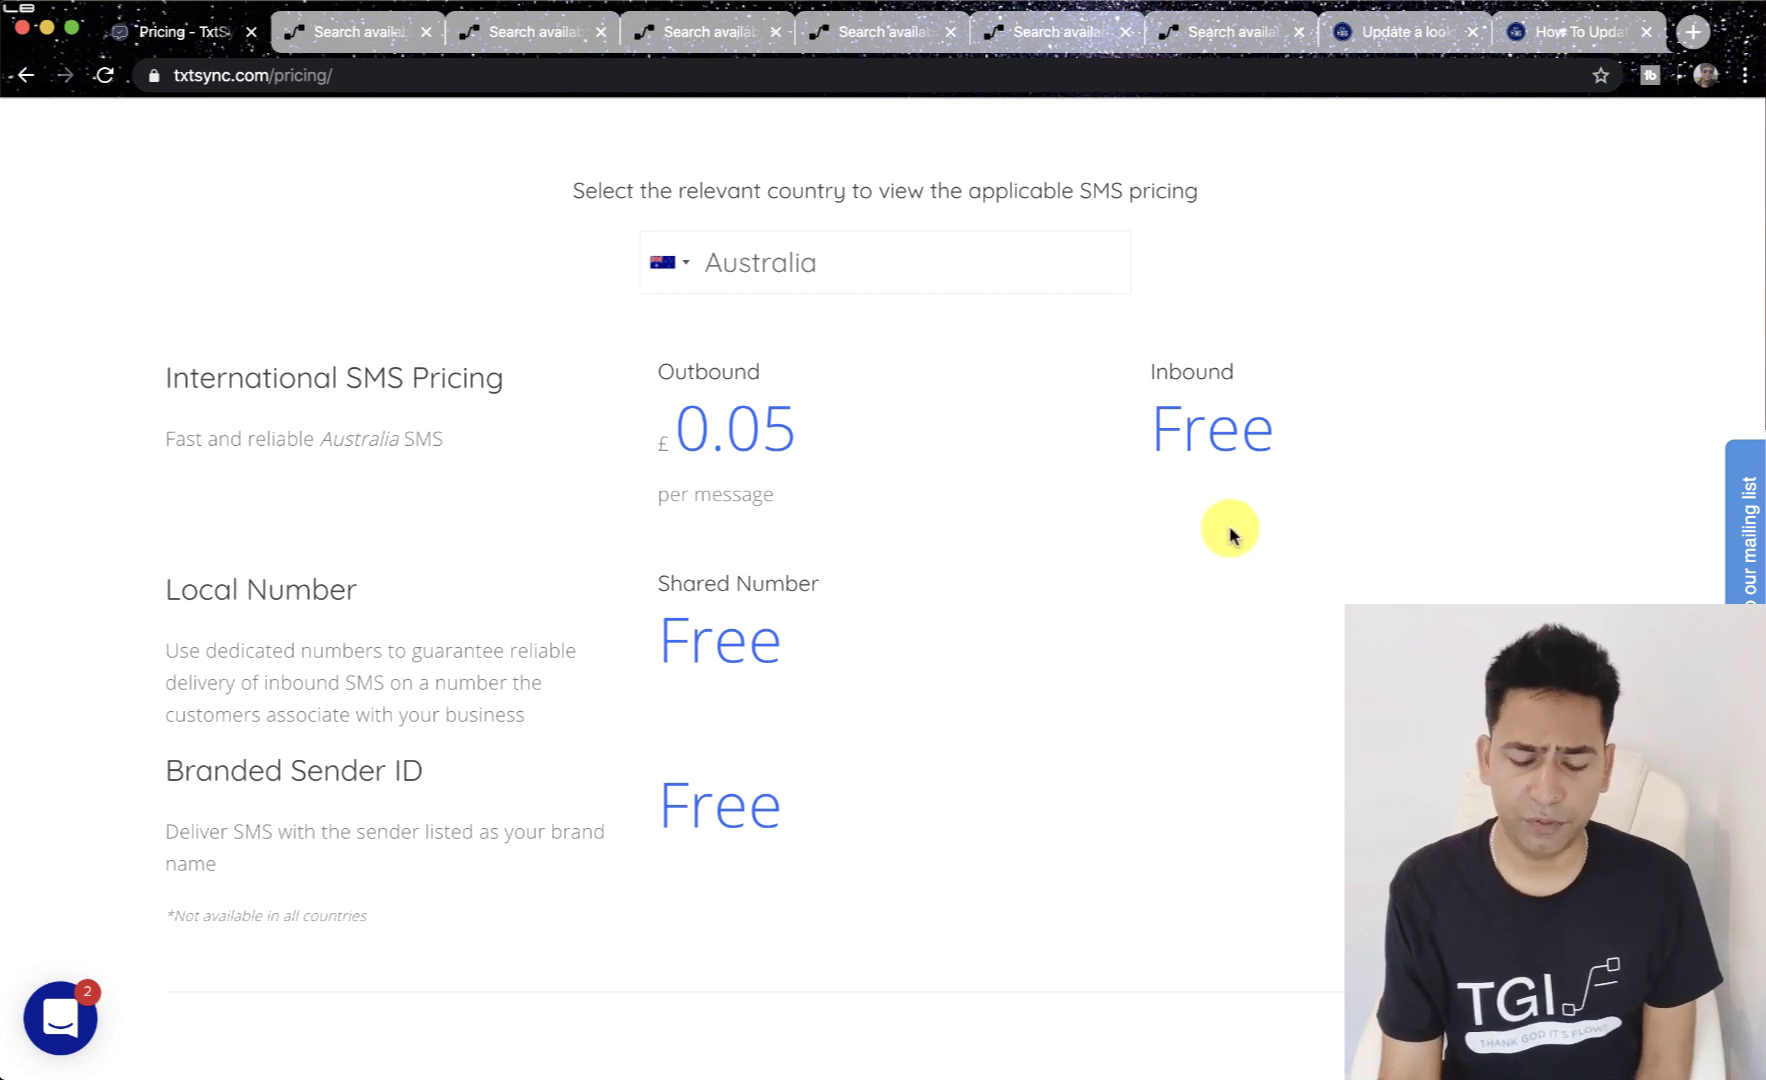
scroll(1232, 535, up, 5)
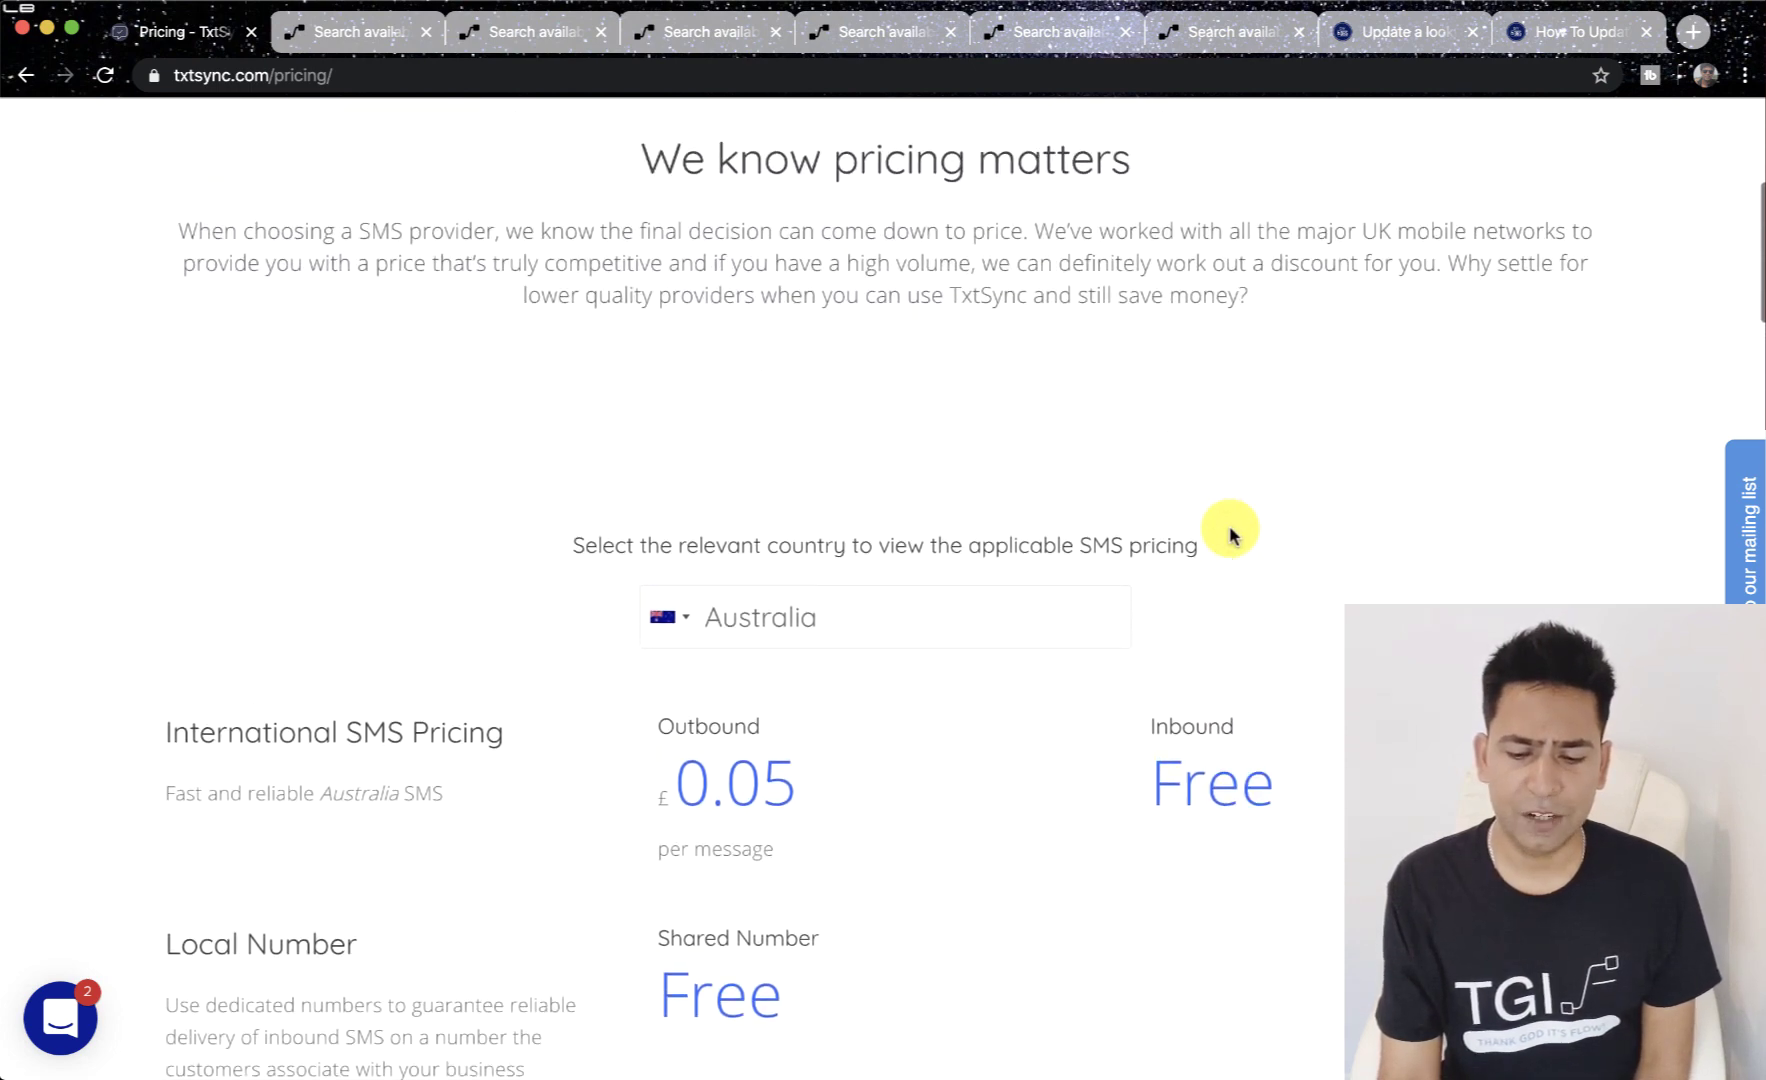
scroll(1232, 535, up, 4)
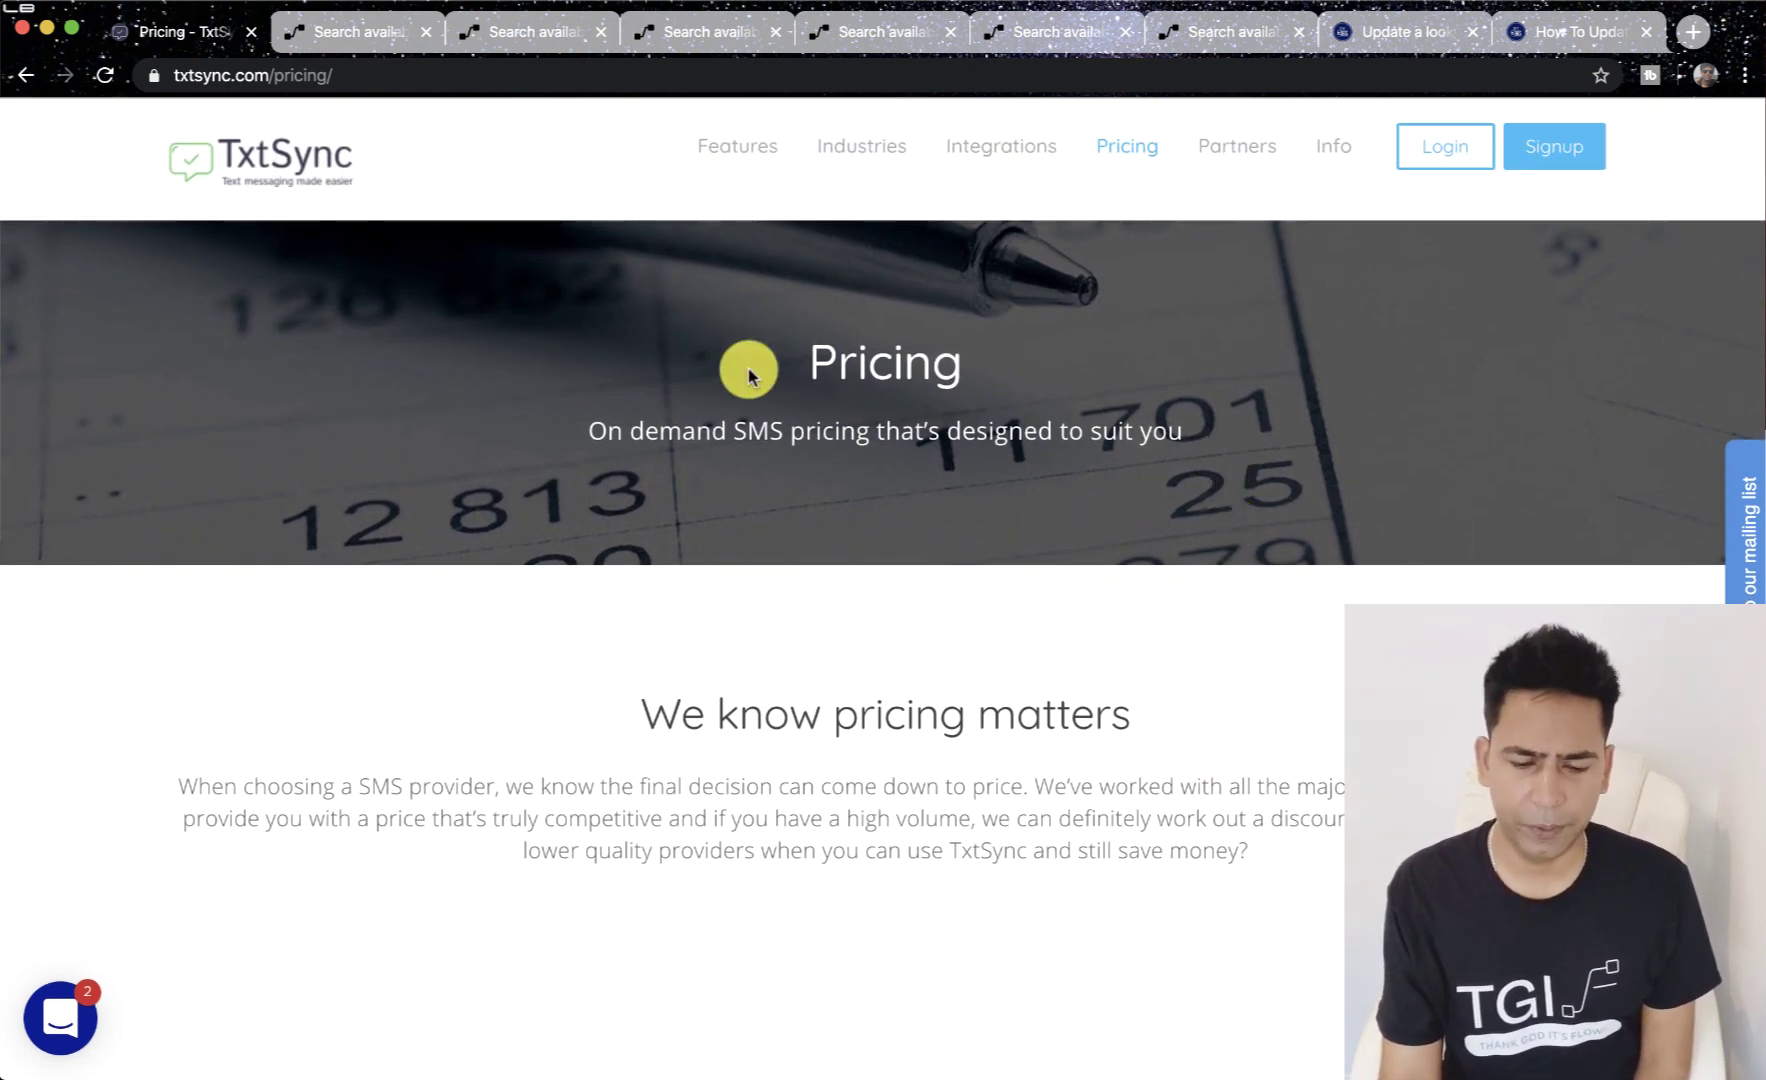
In a duplicate of the template search page, open My flows and view the flow "Send SMS using TxtSync when a contact is created in Dynamics365".
right_click(352, 35)
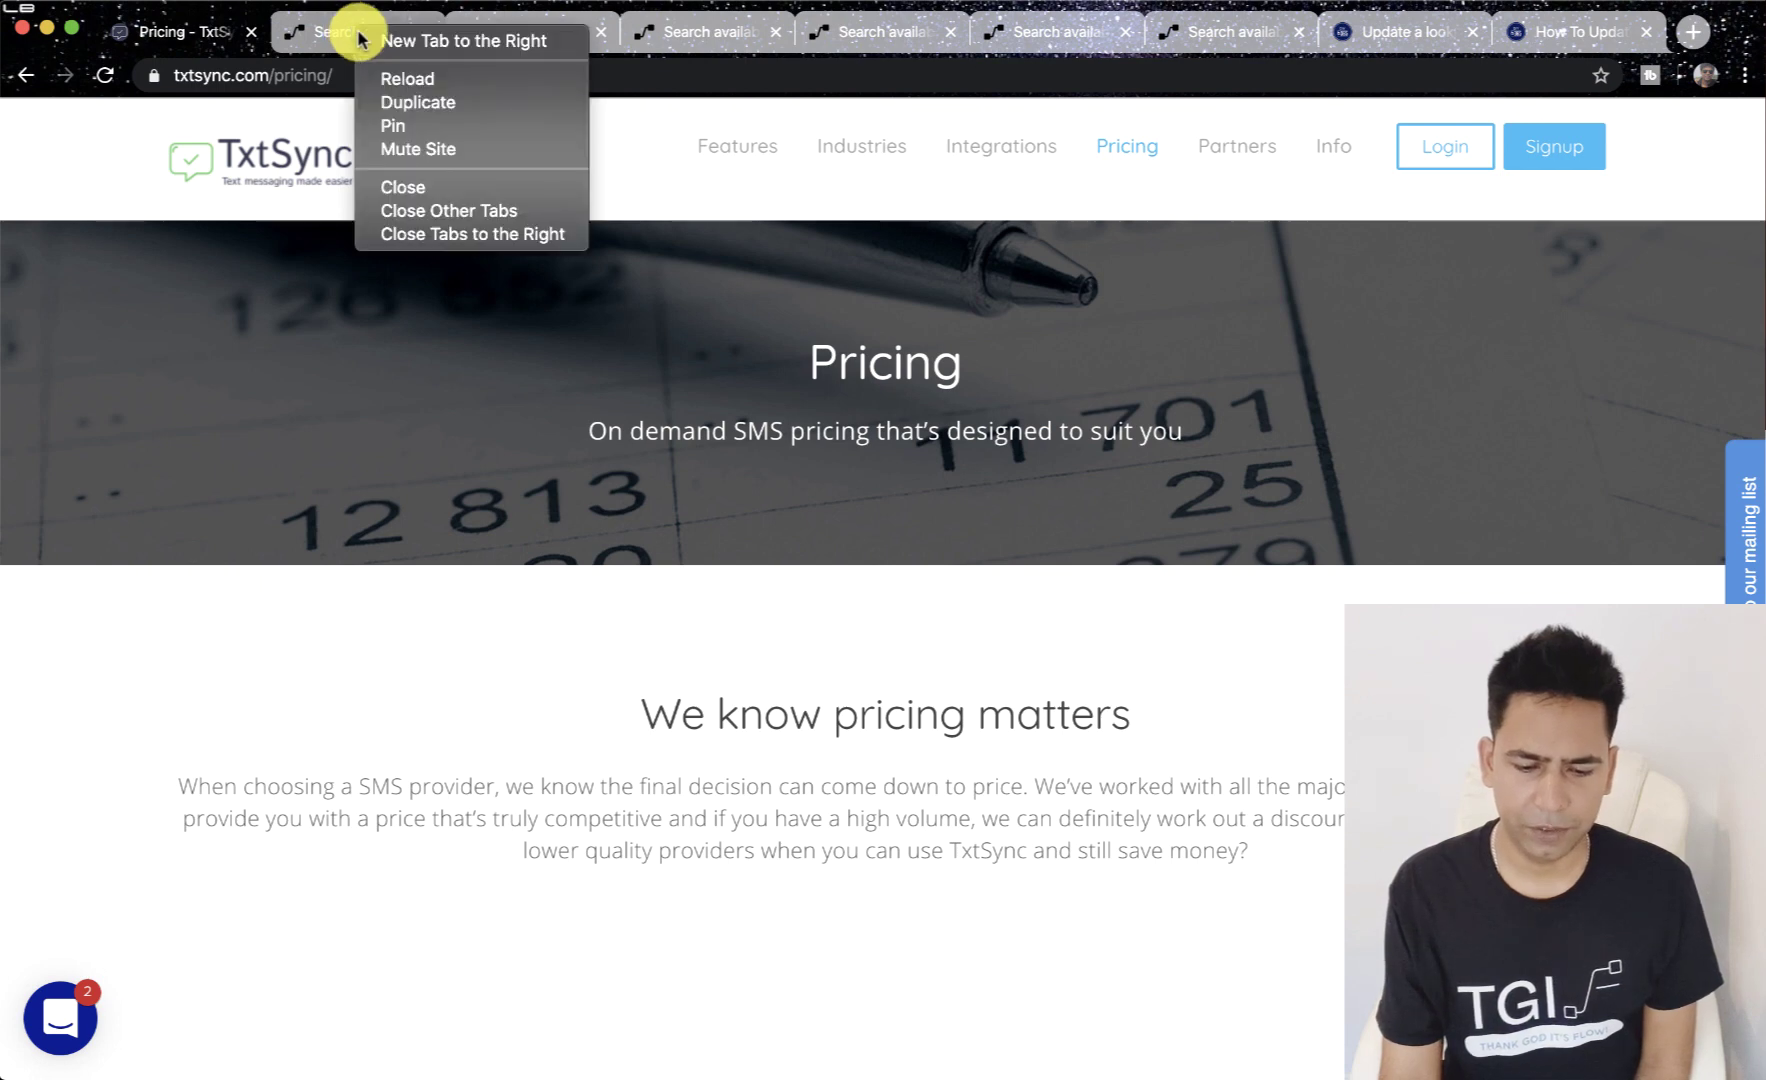
click(407, 103)
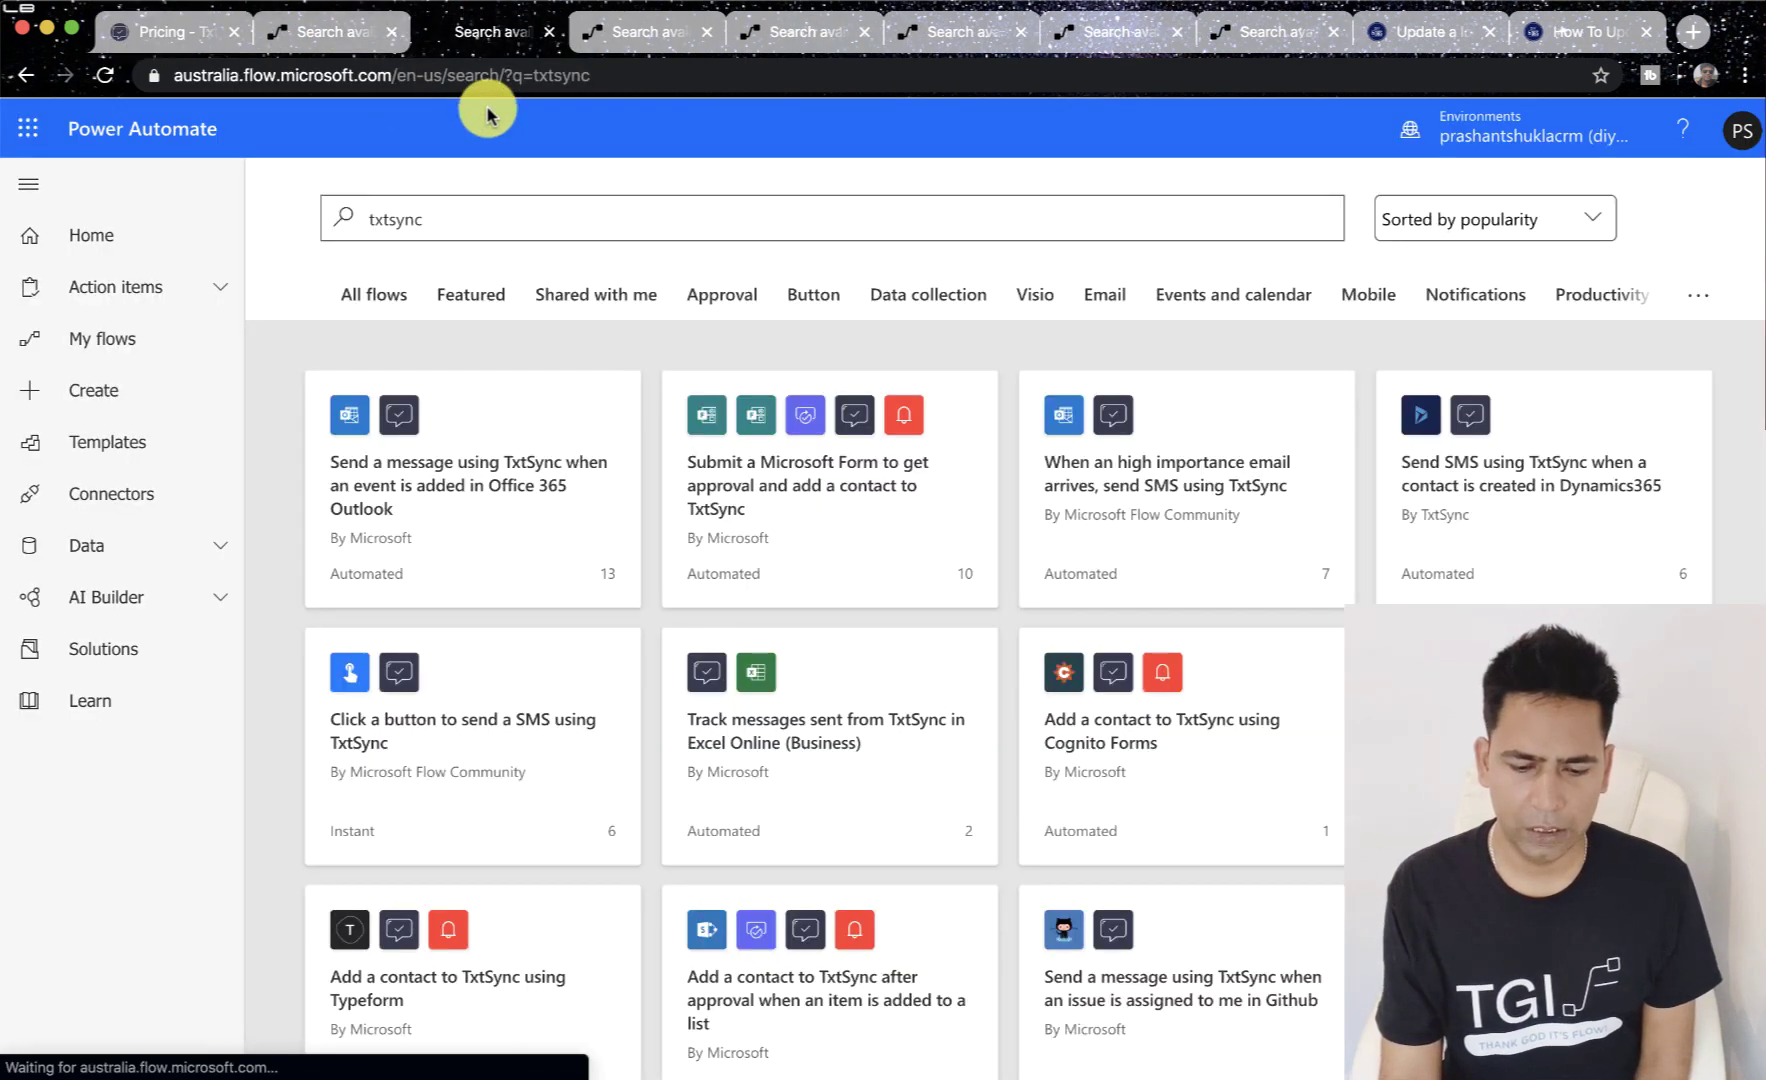
click(560, 578)
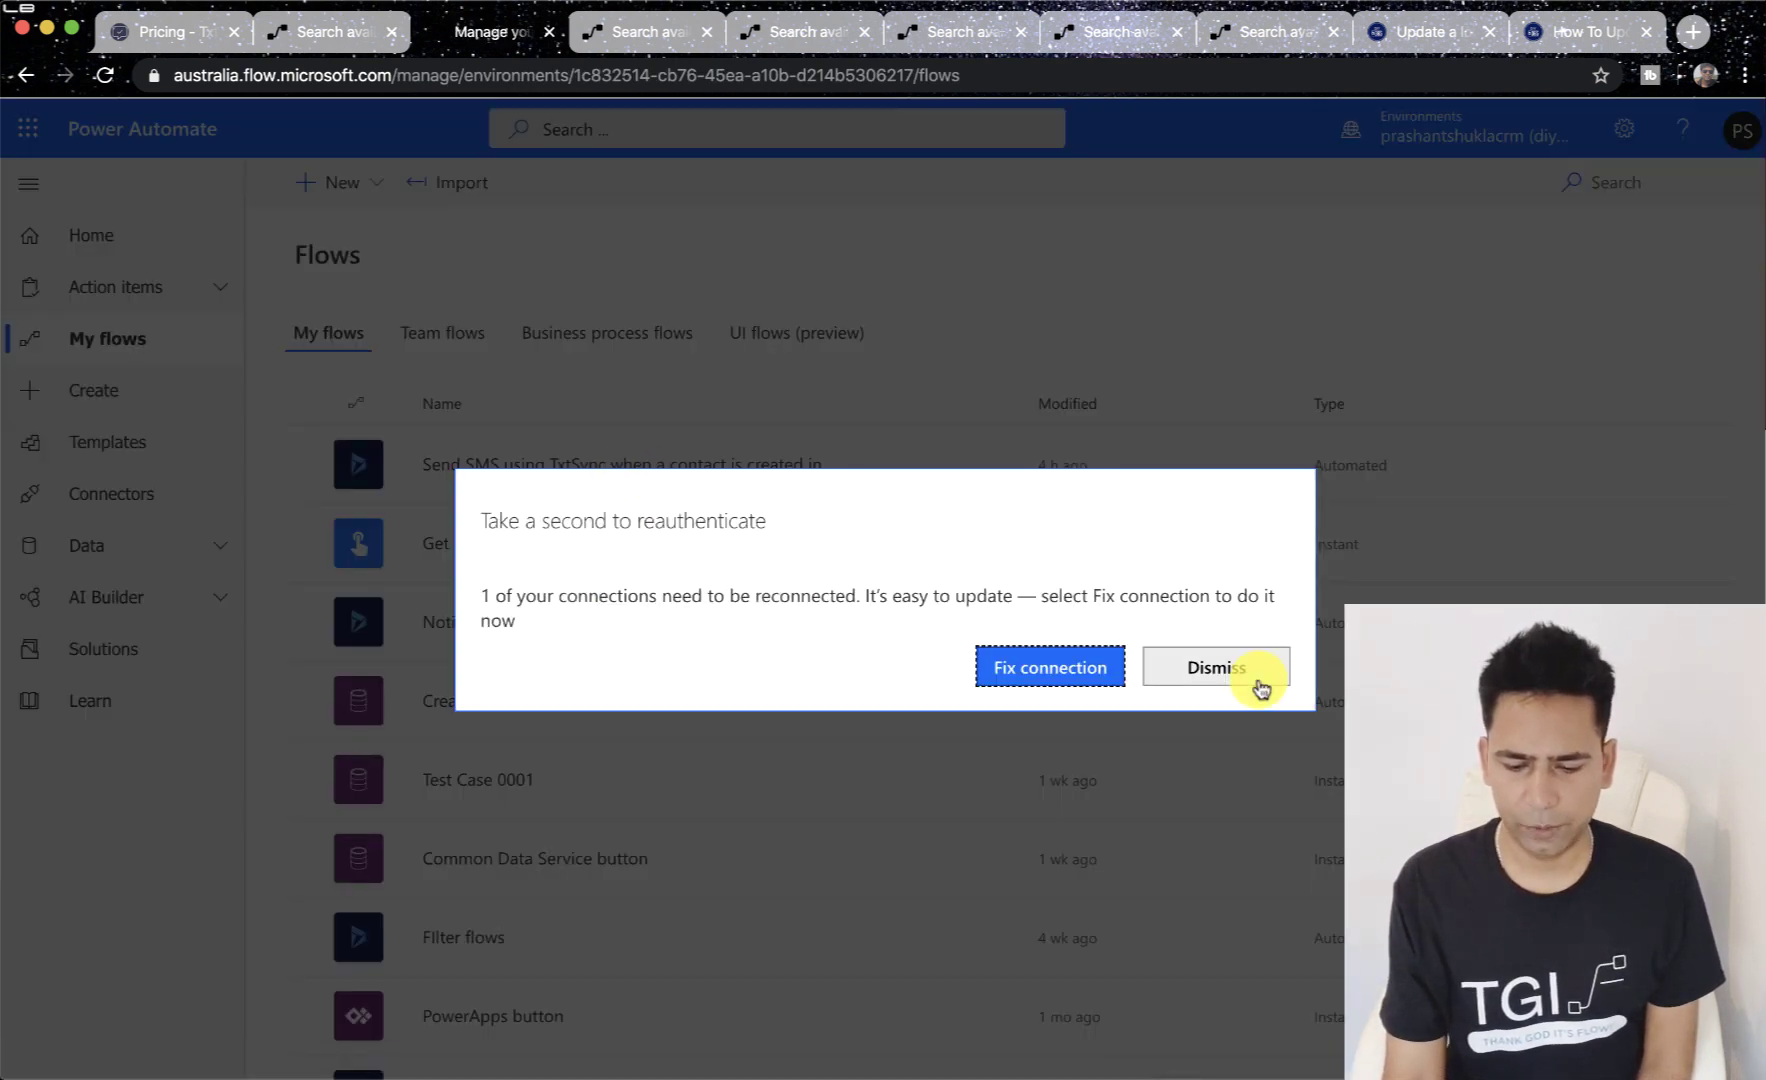
click(1261, 688)
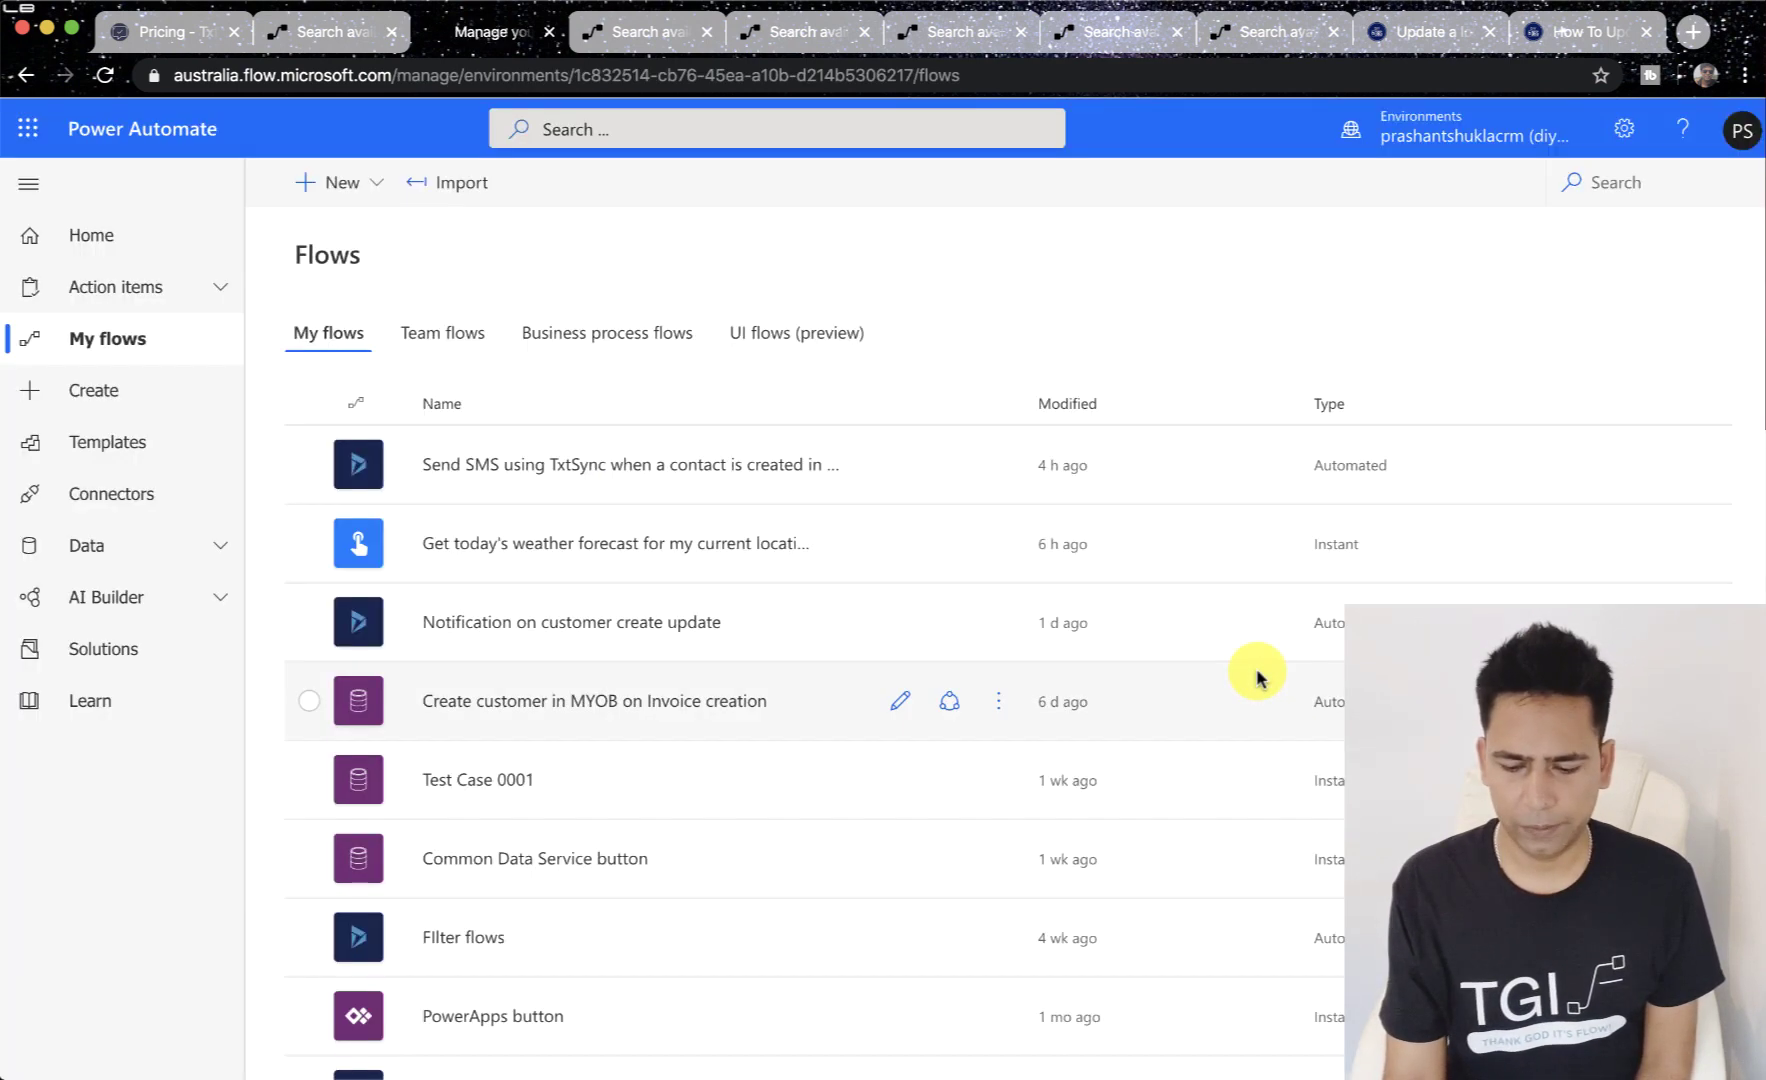
click(729, 463)
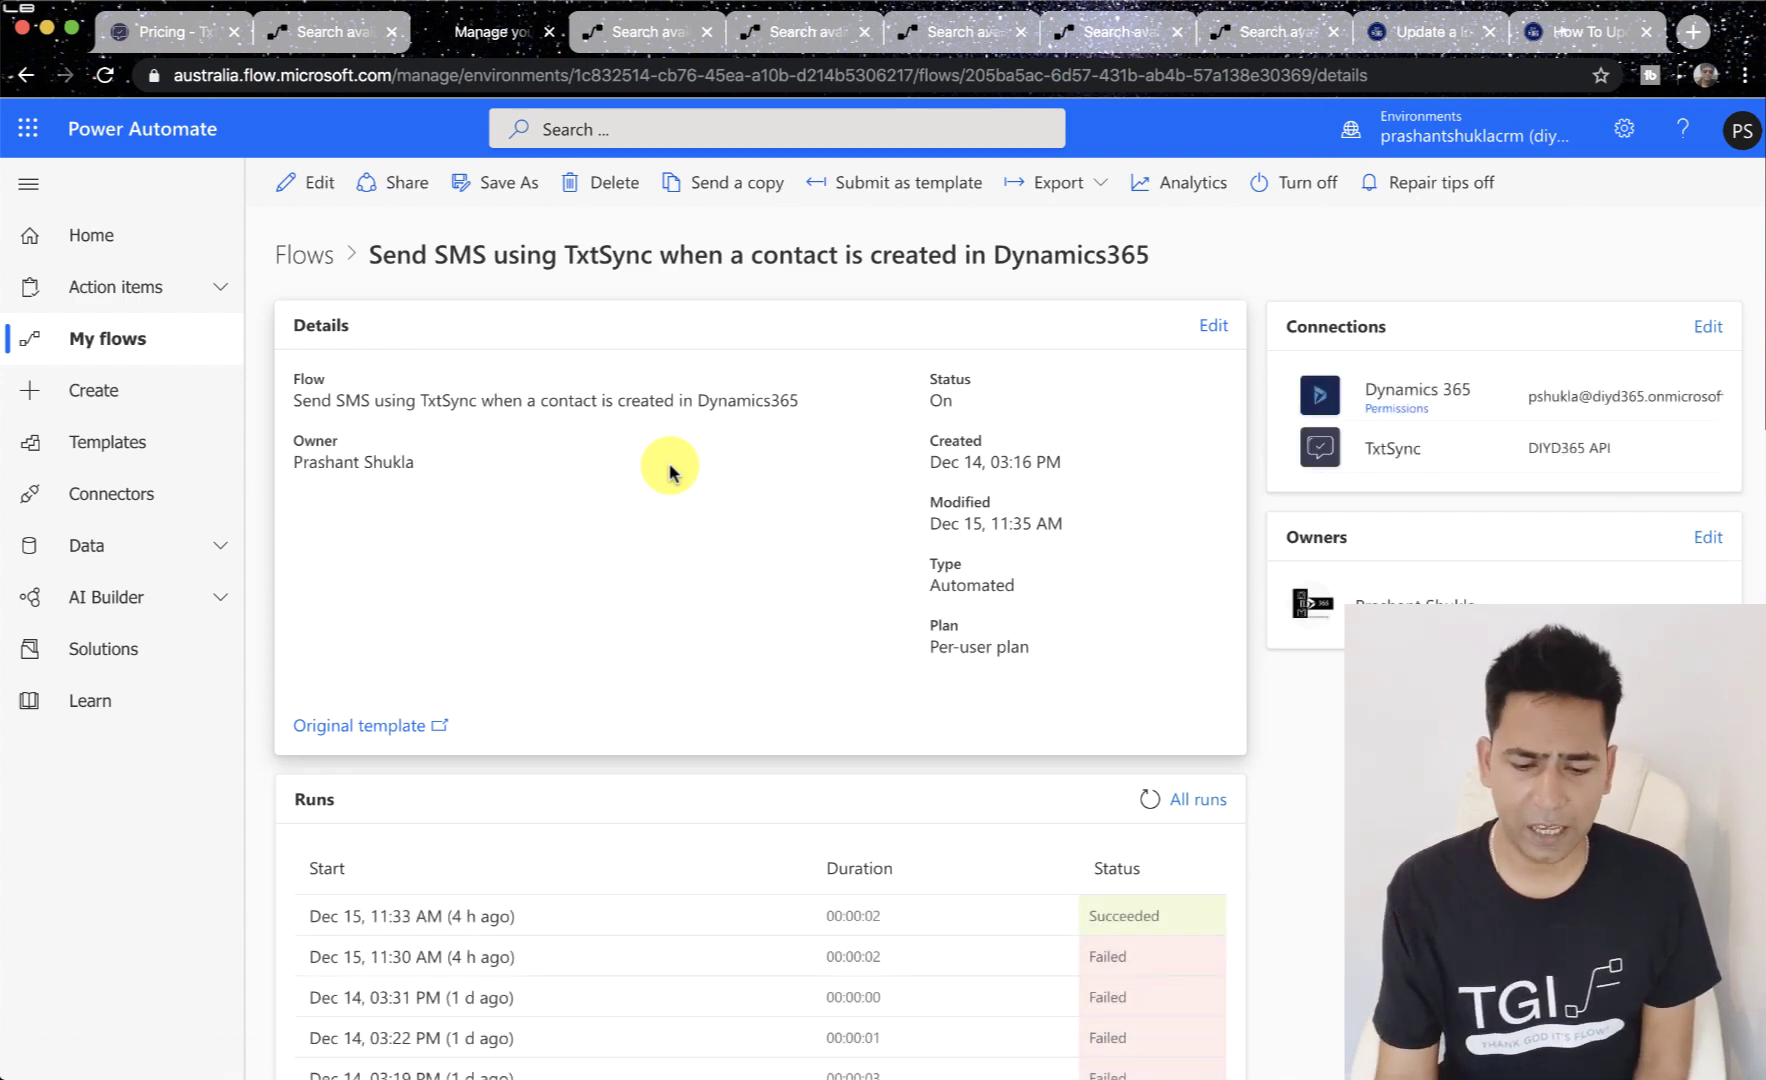
Open the flow for editing and expand the Is Mobile Number condition to examine its yes and no branches.
click(300, 181)
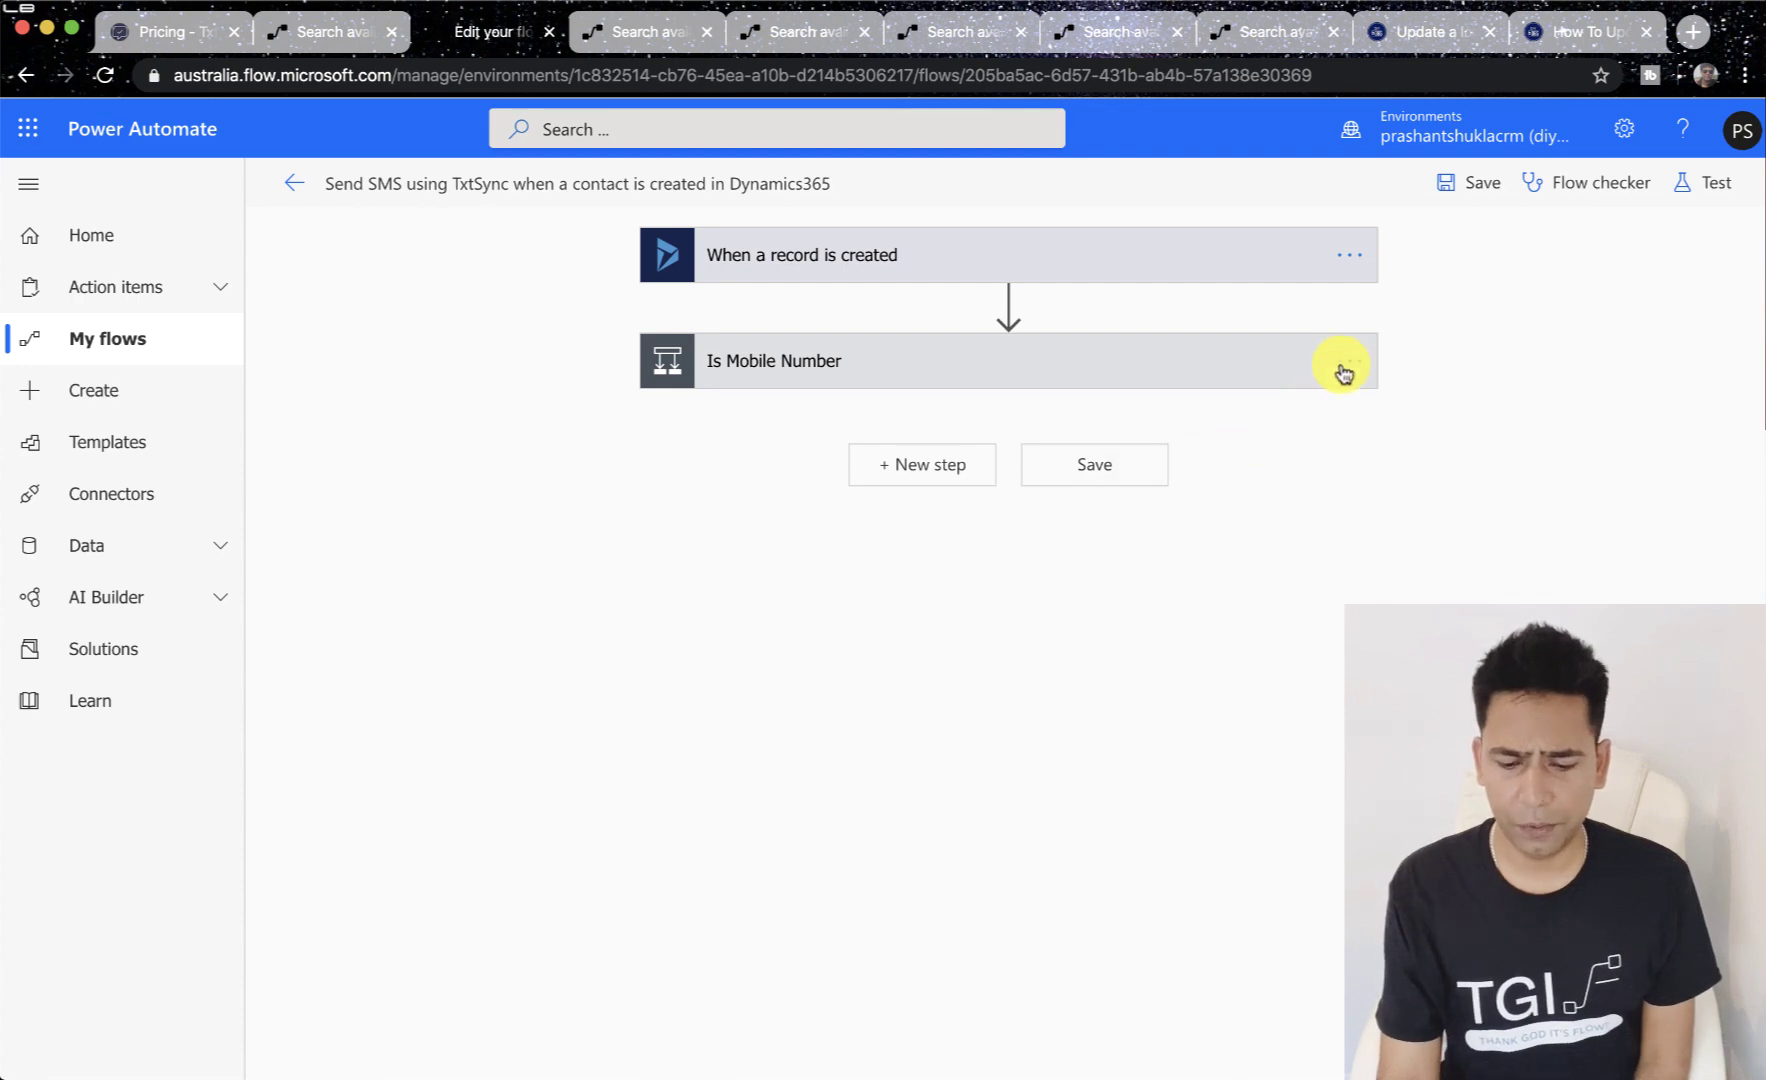
click(1349, 361)
click(1347, 258)
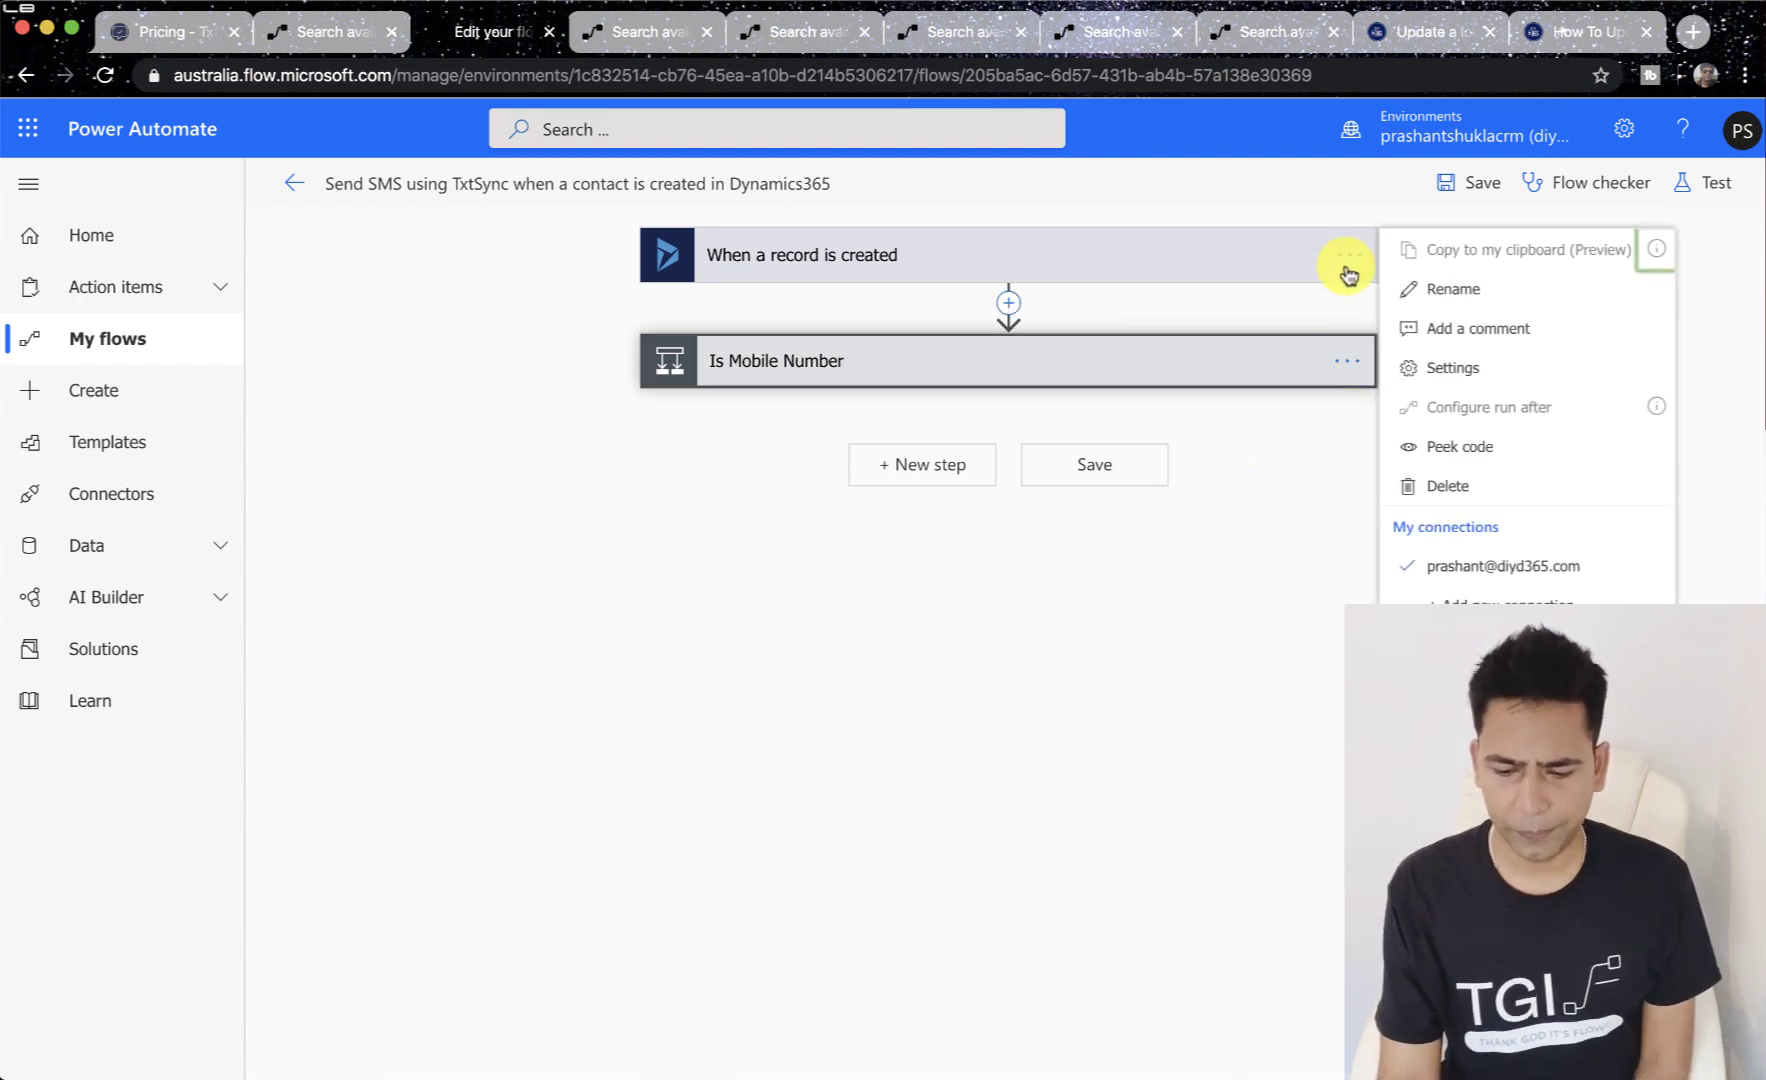
click(1086, 363)
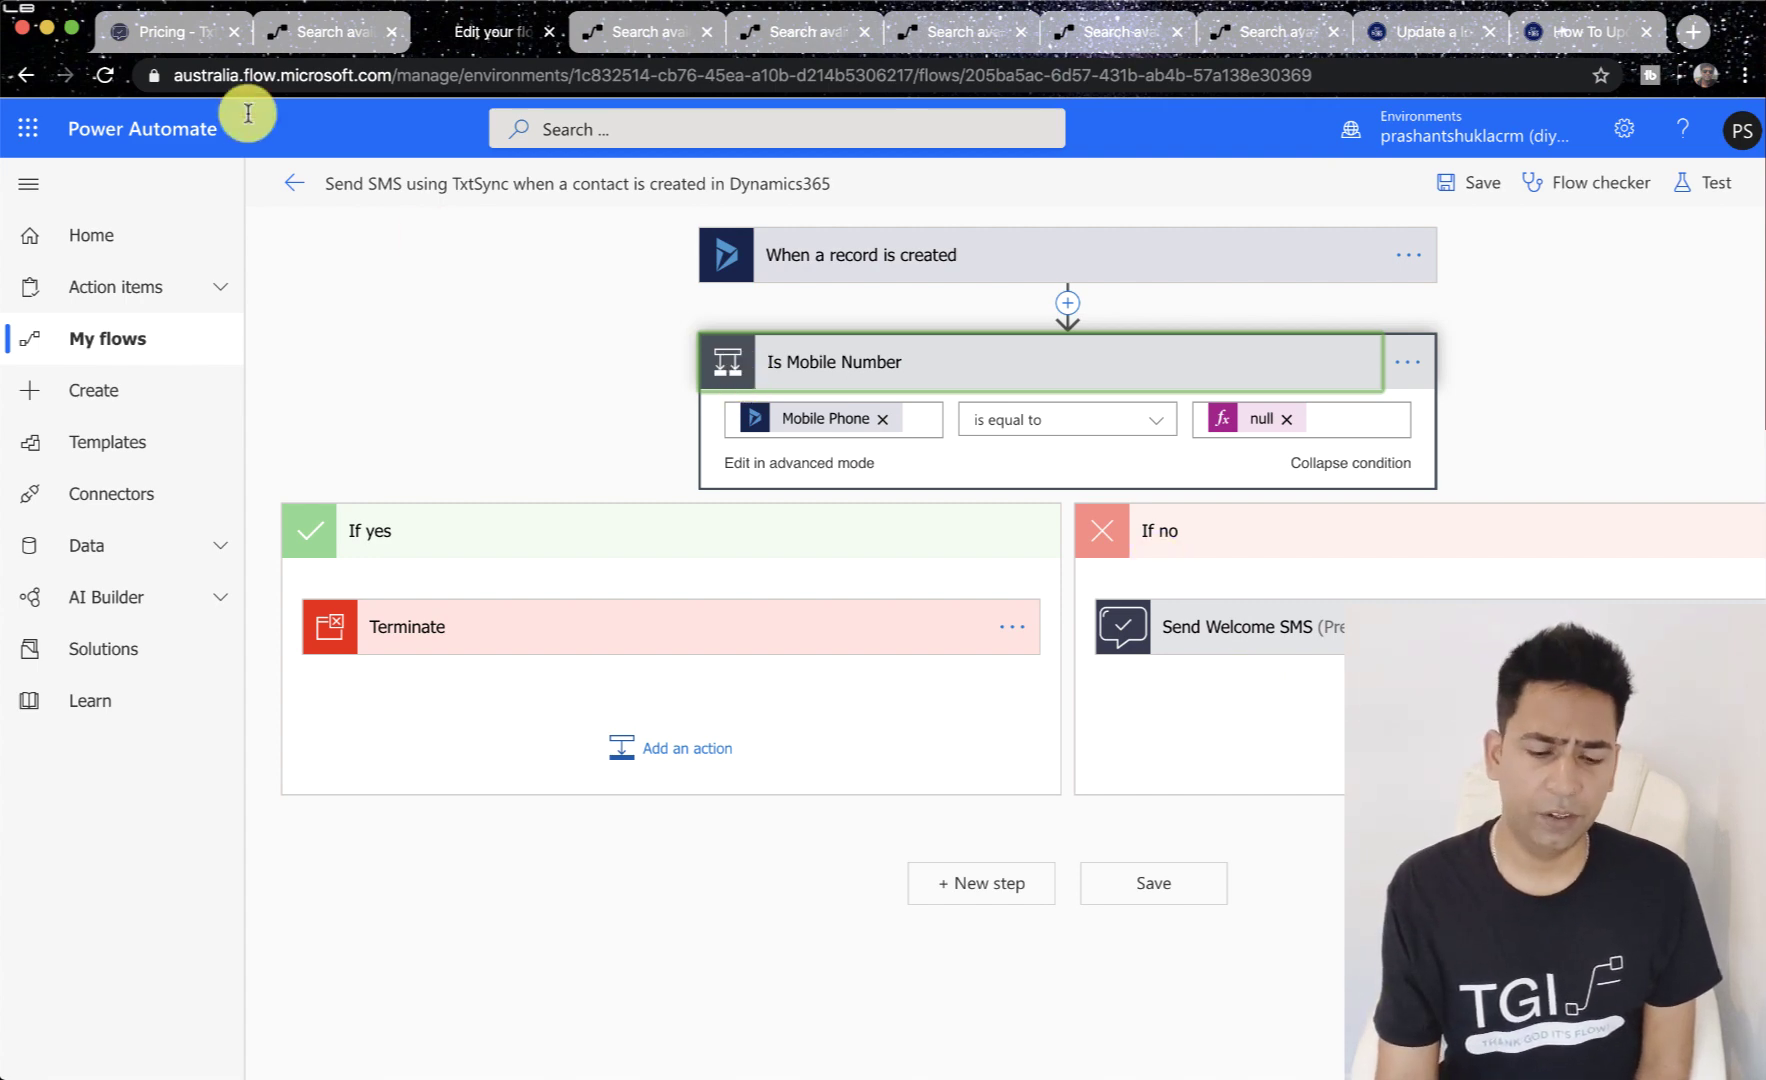
Look at the login and signup options on the TxtSync website and return to the flow editor.
click(165, 32)
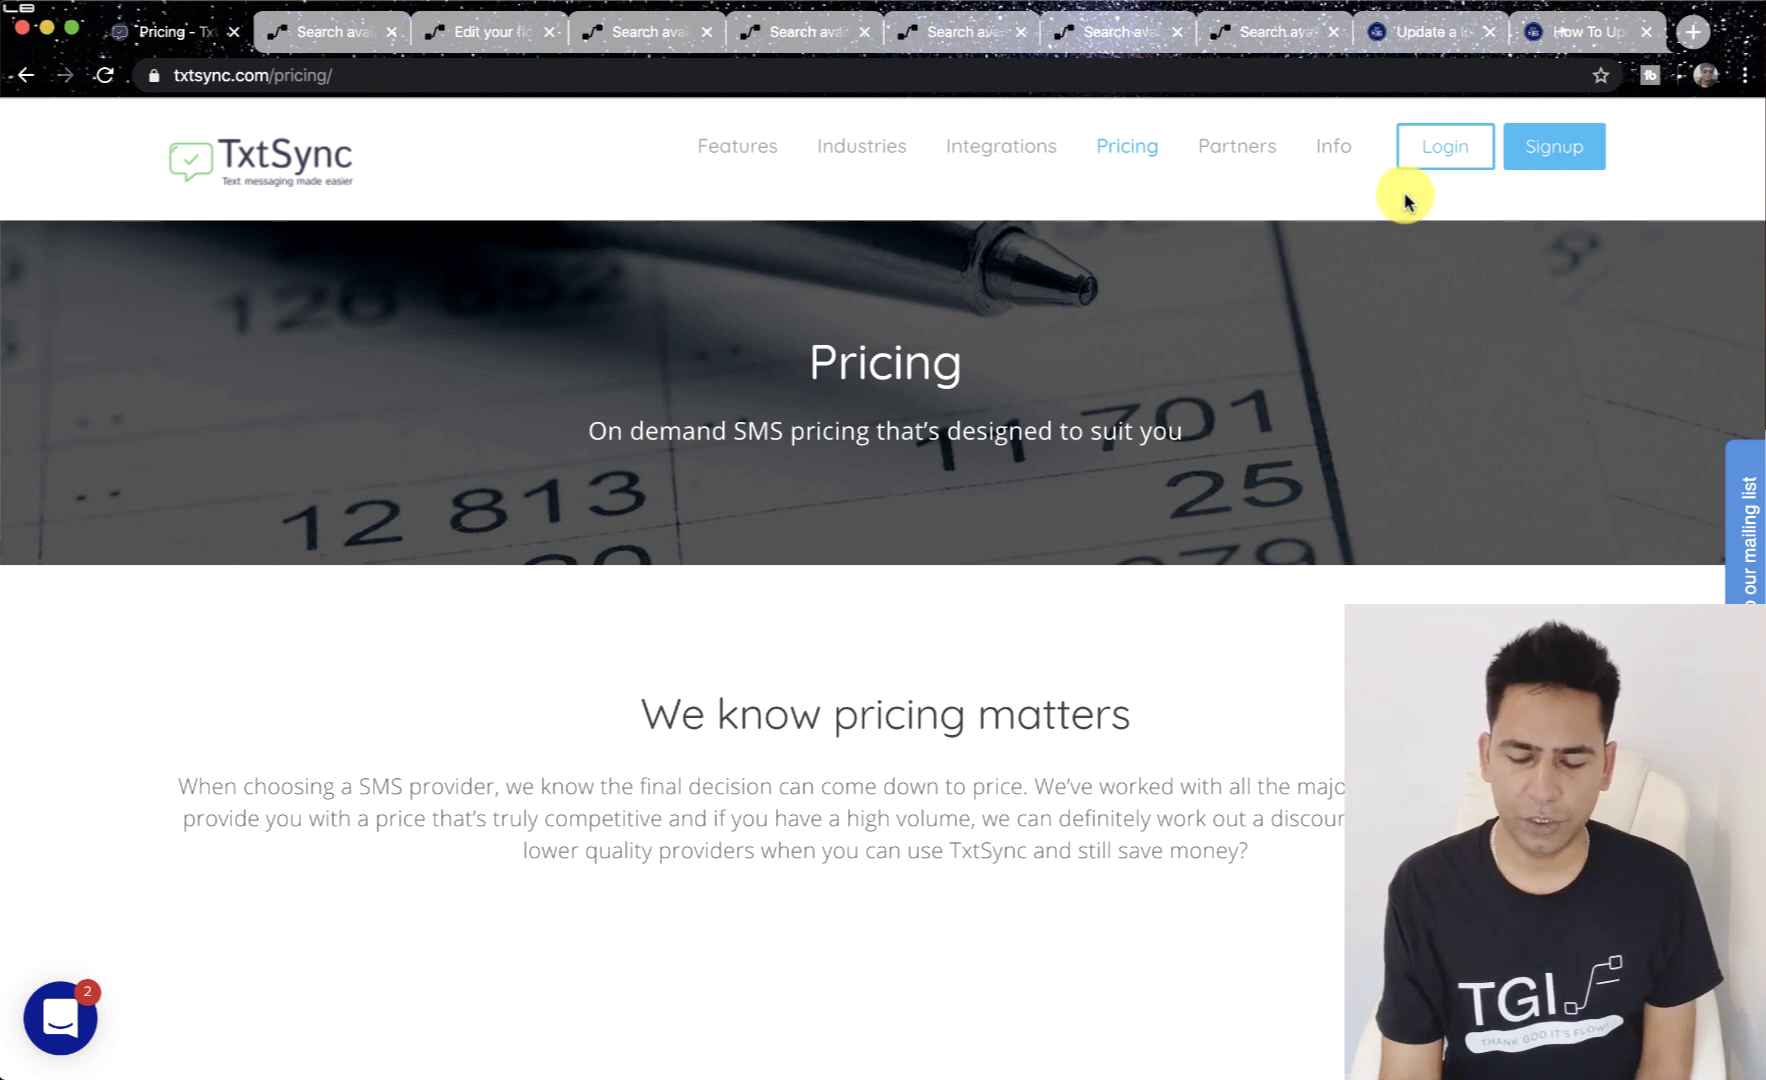
mouse_move(1021, 166)
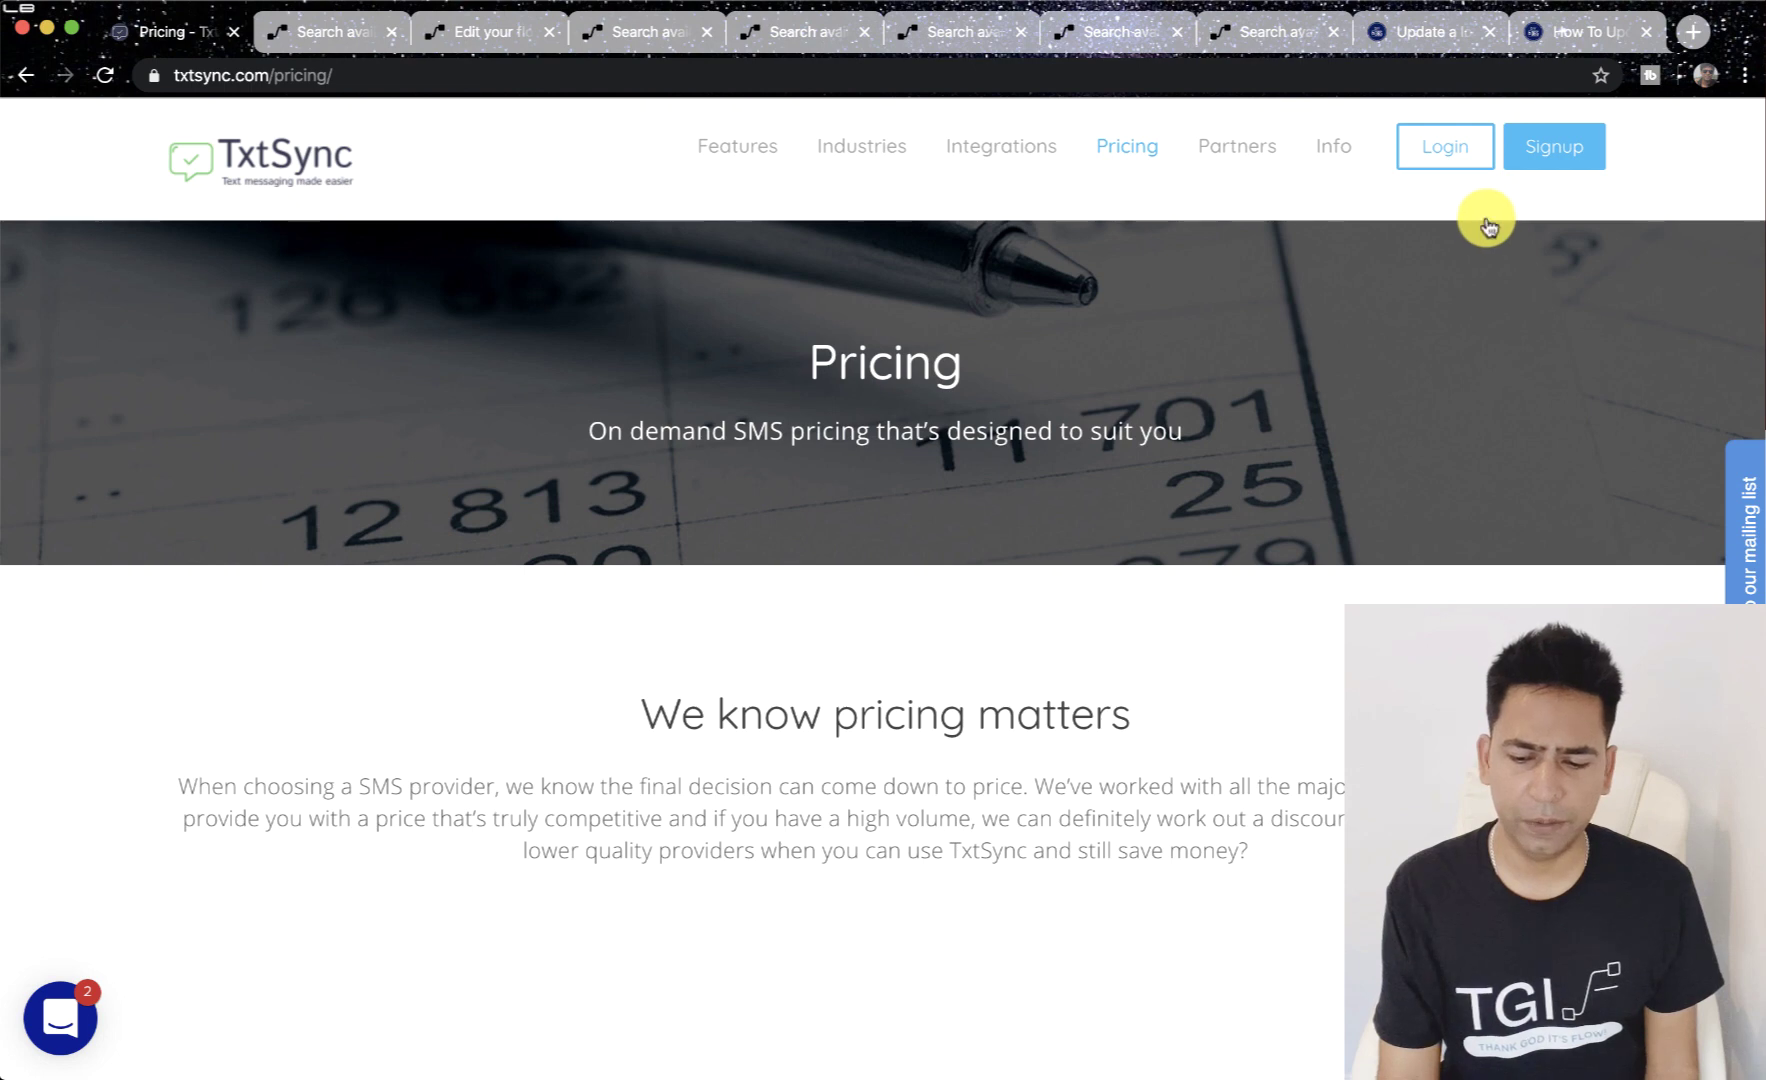
click(490, 40)
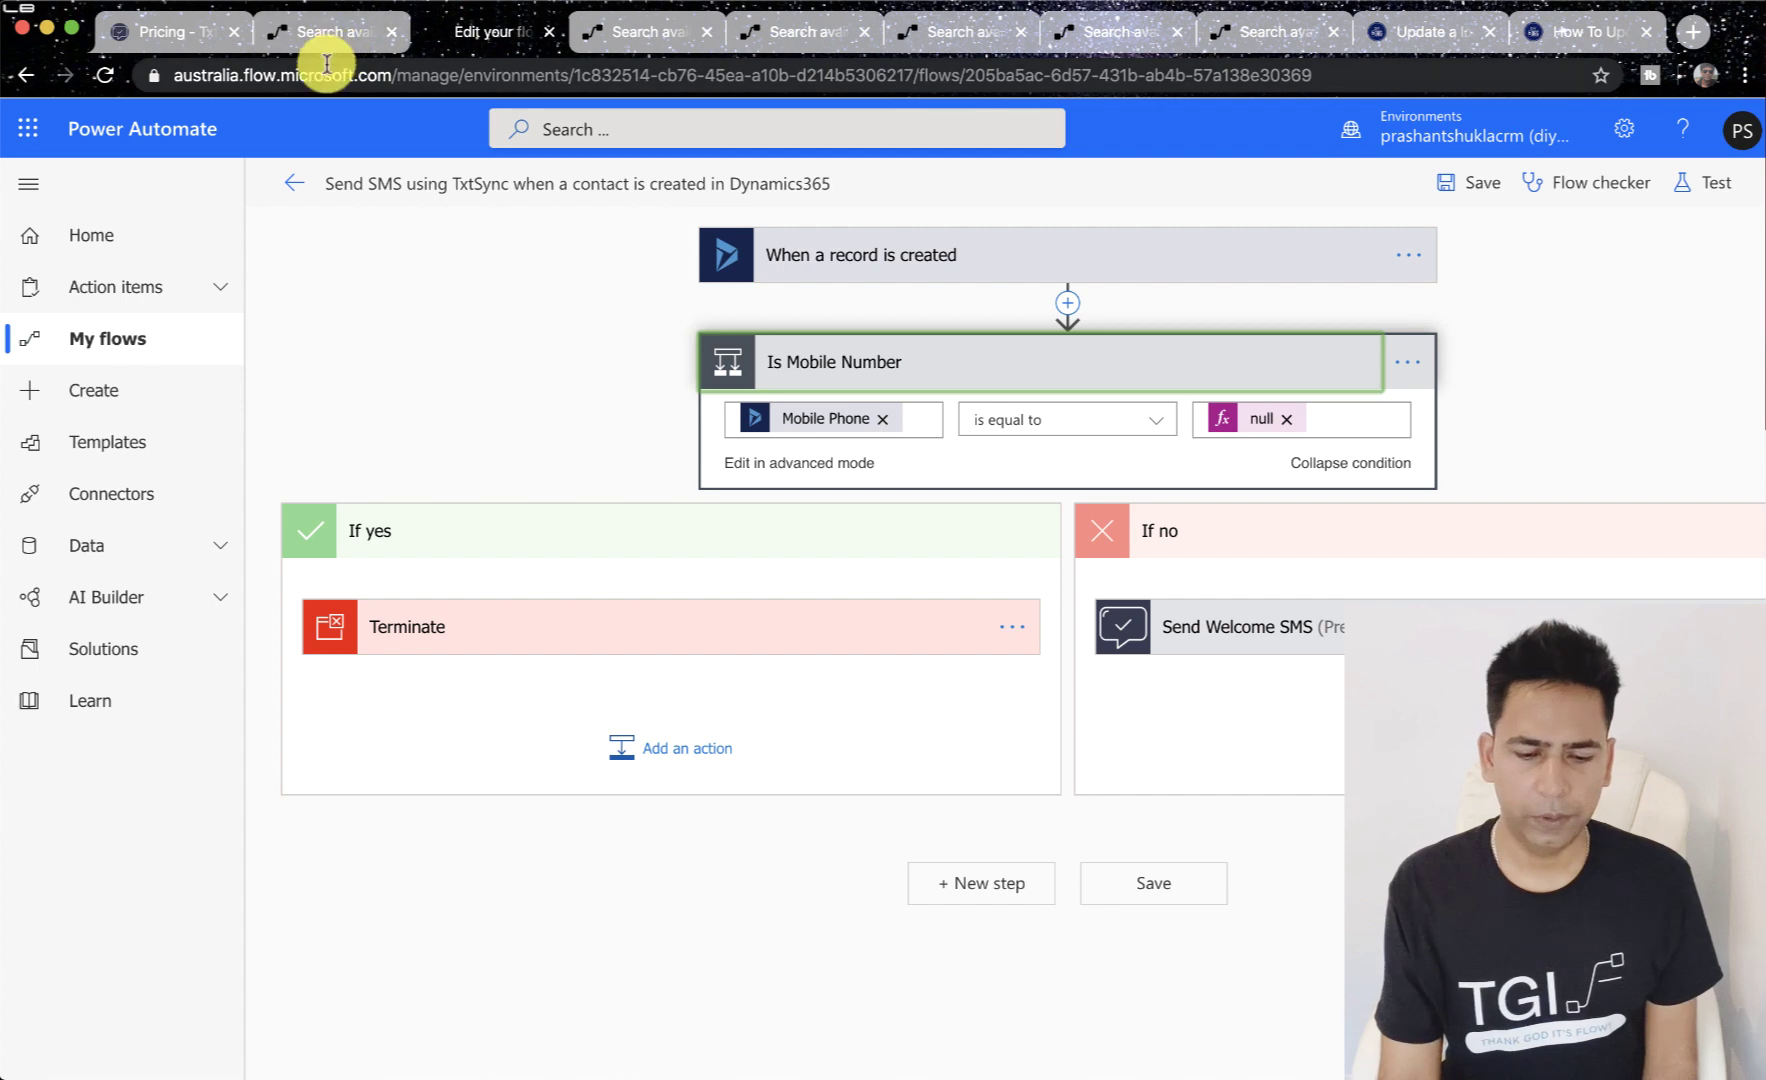
Switch to PowerPoint and review the "Power Automate vs Dynamics 365 Workflows" comparison slide.
click(182, 31)
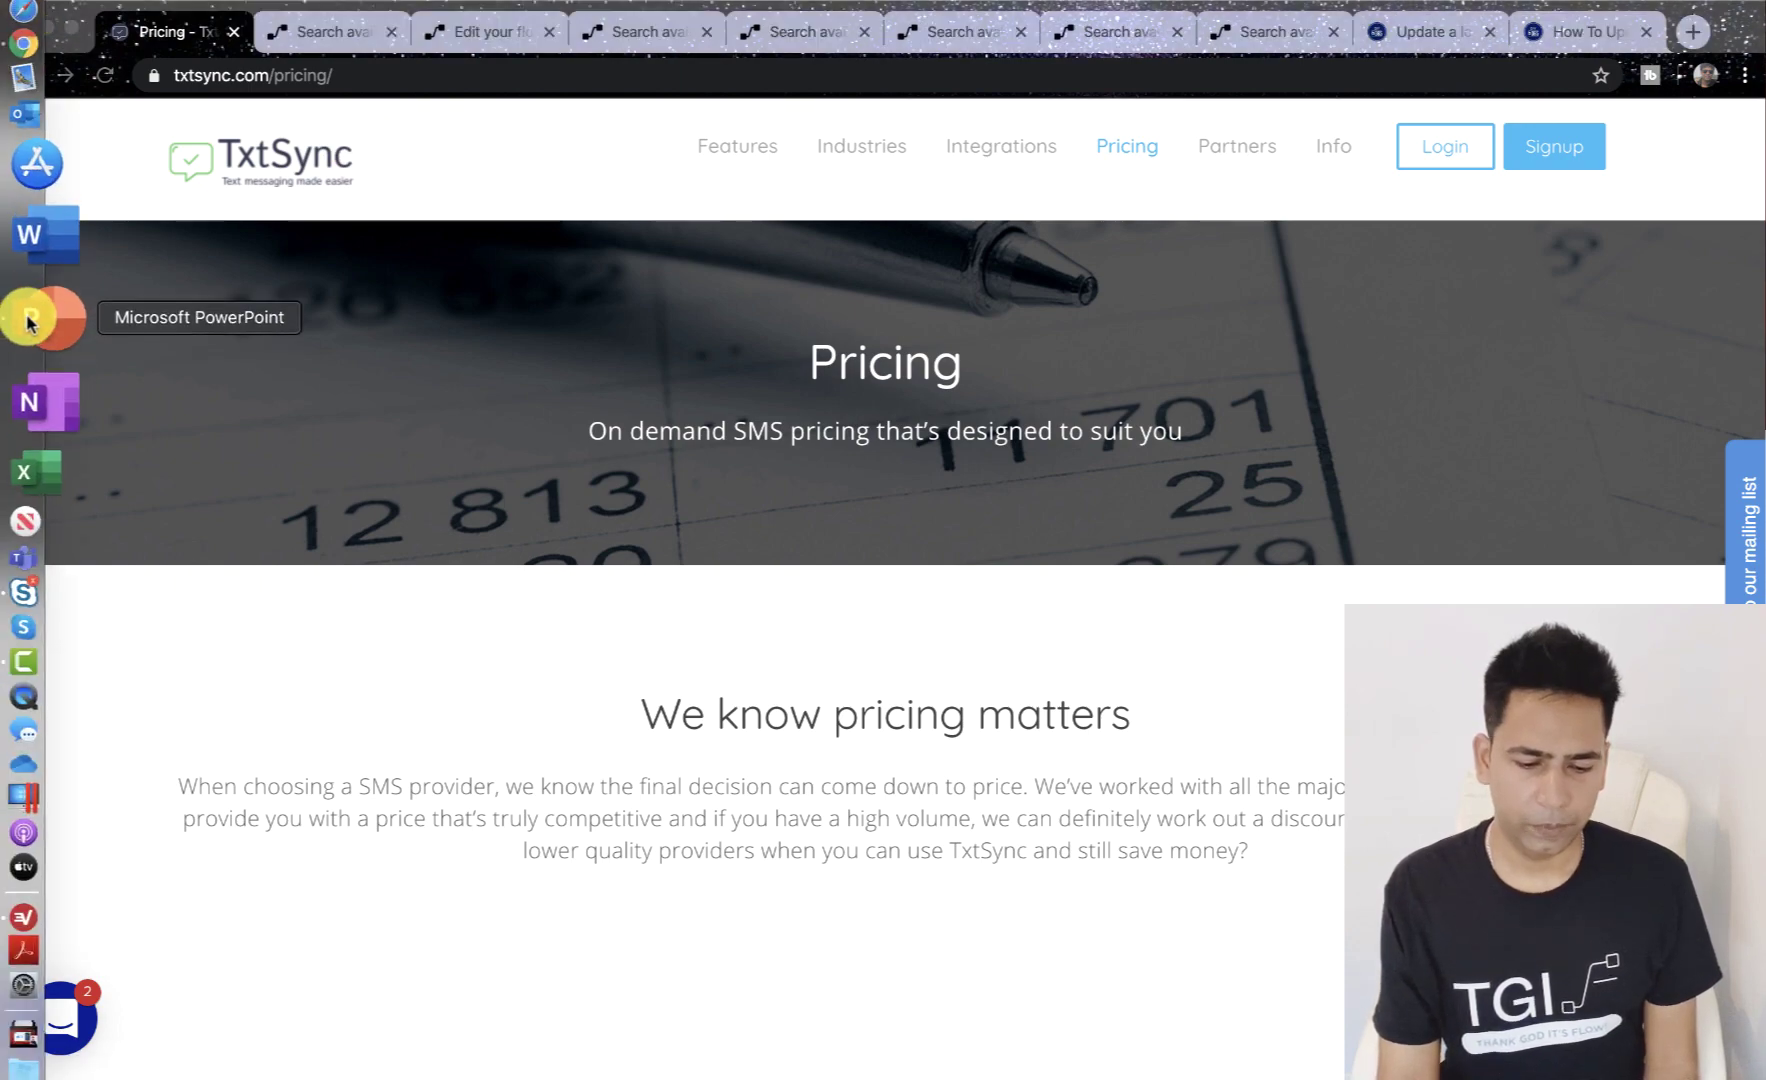
click(30, 320)
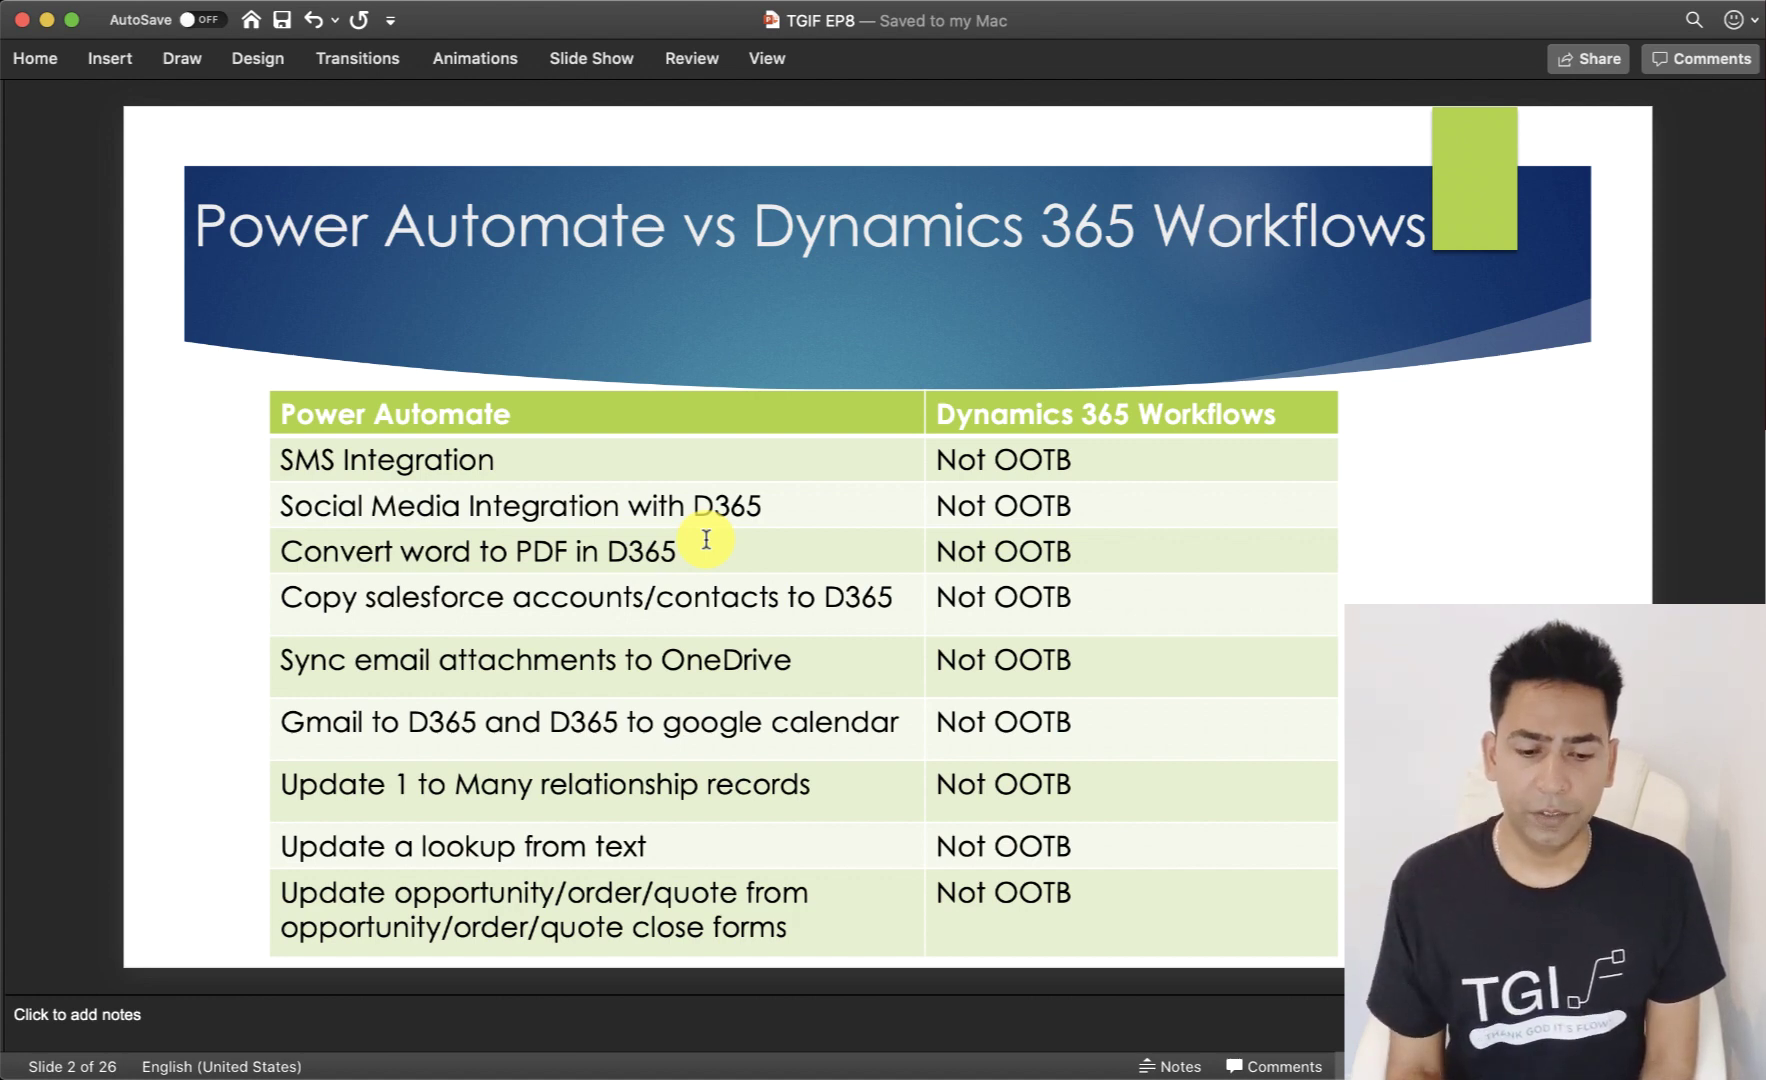
Switch to Chrome and browse the Power Automate templates in the facebook search, including those involving Dynamics 365.
mouse_move(15, 290)
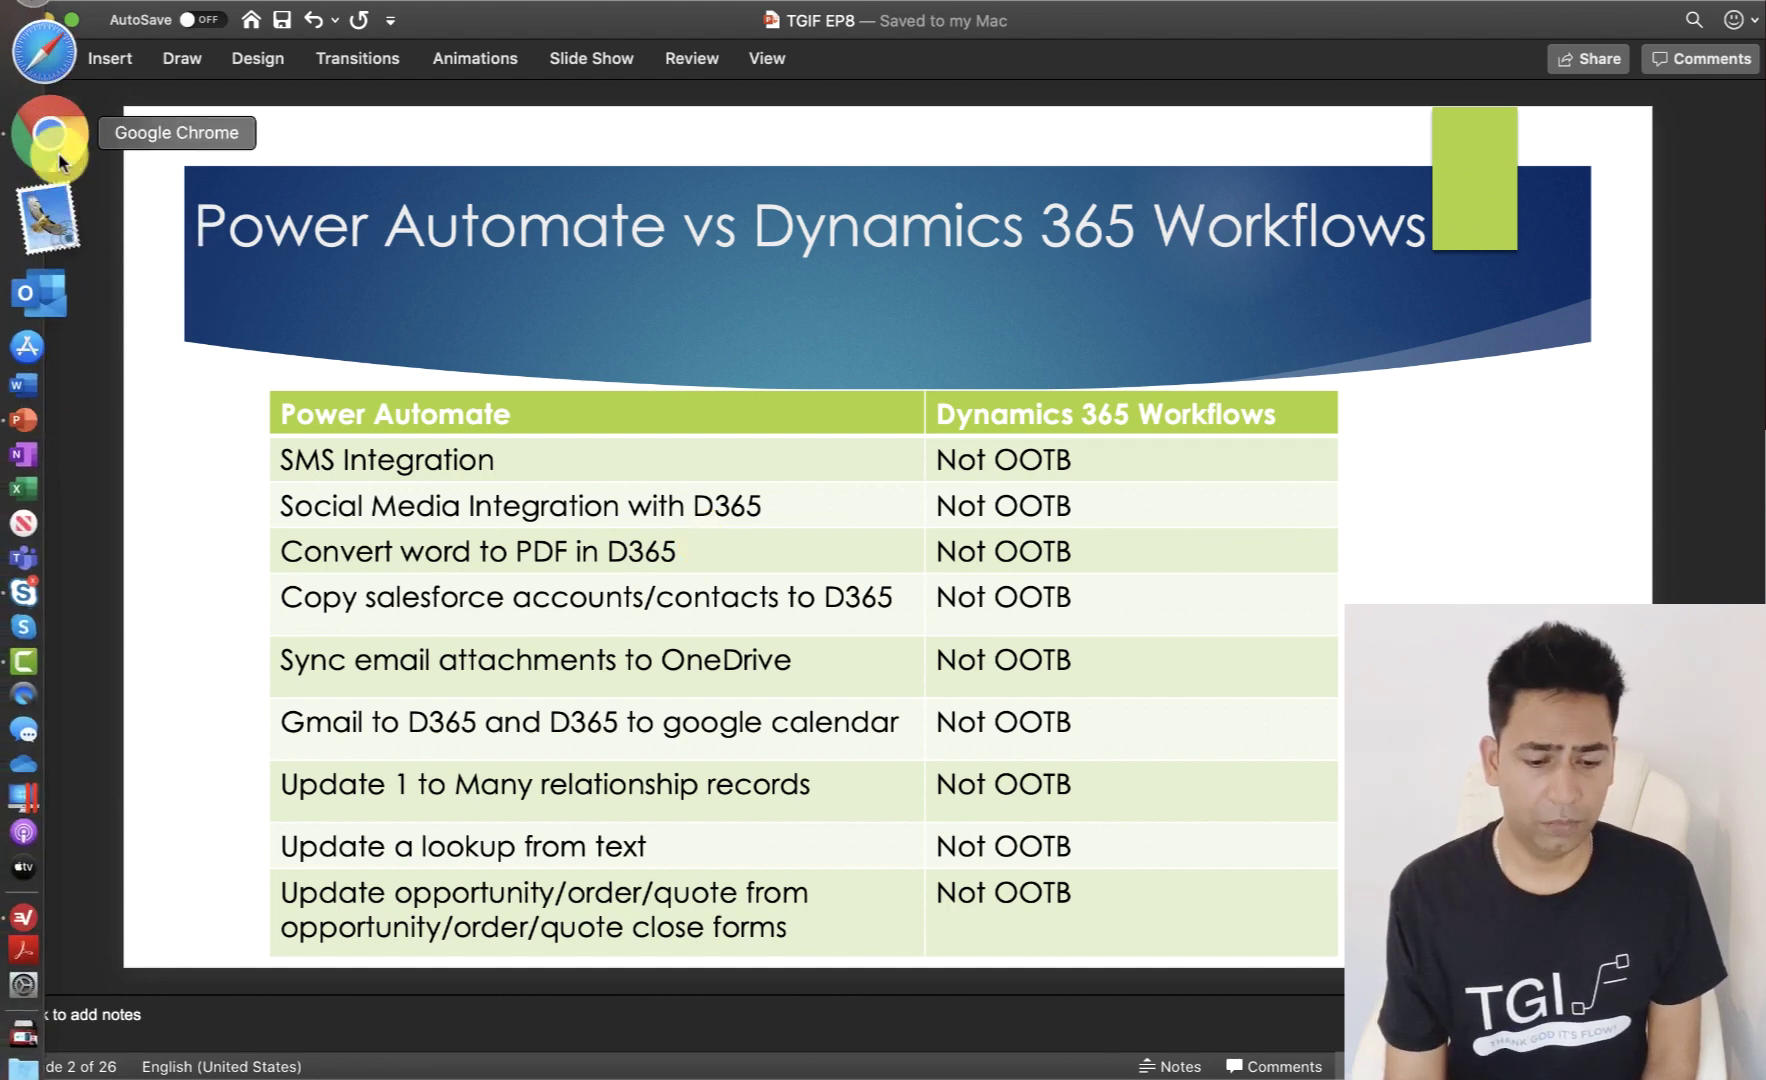
click(60, 160)
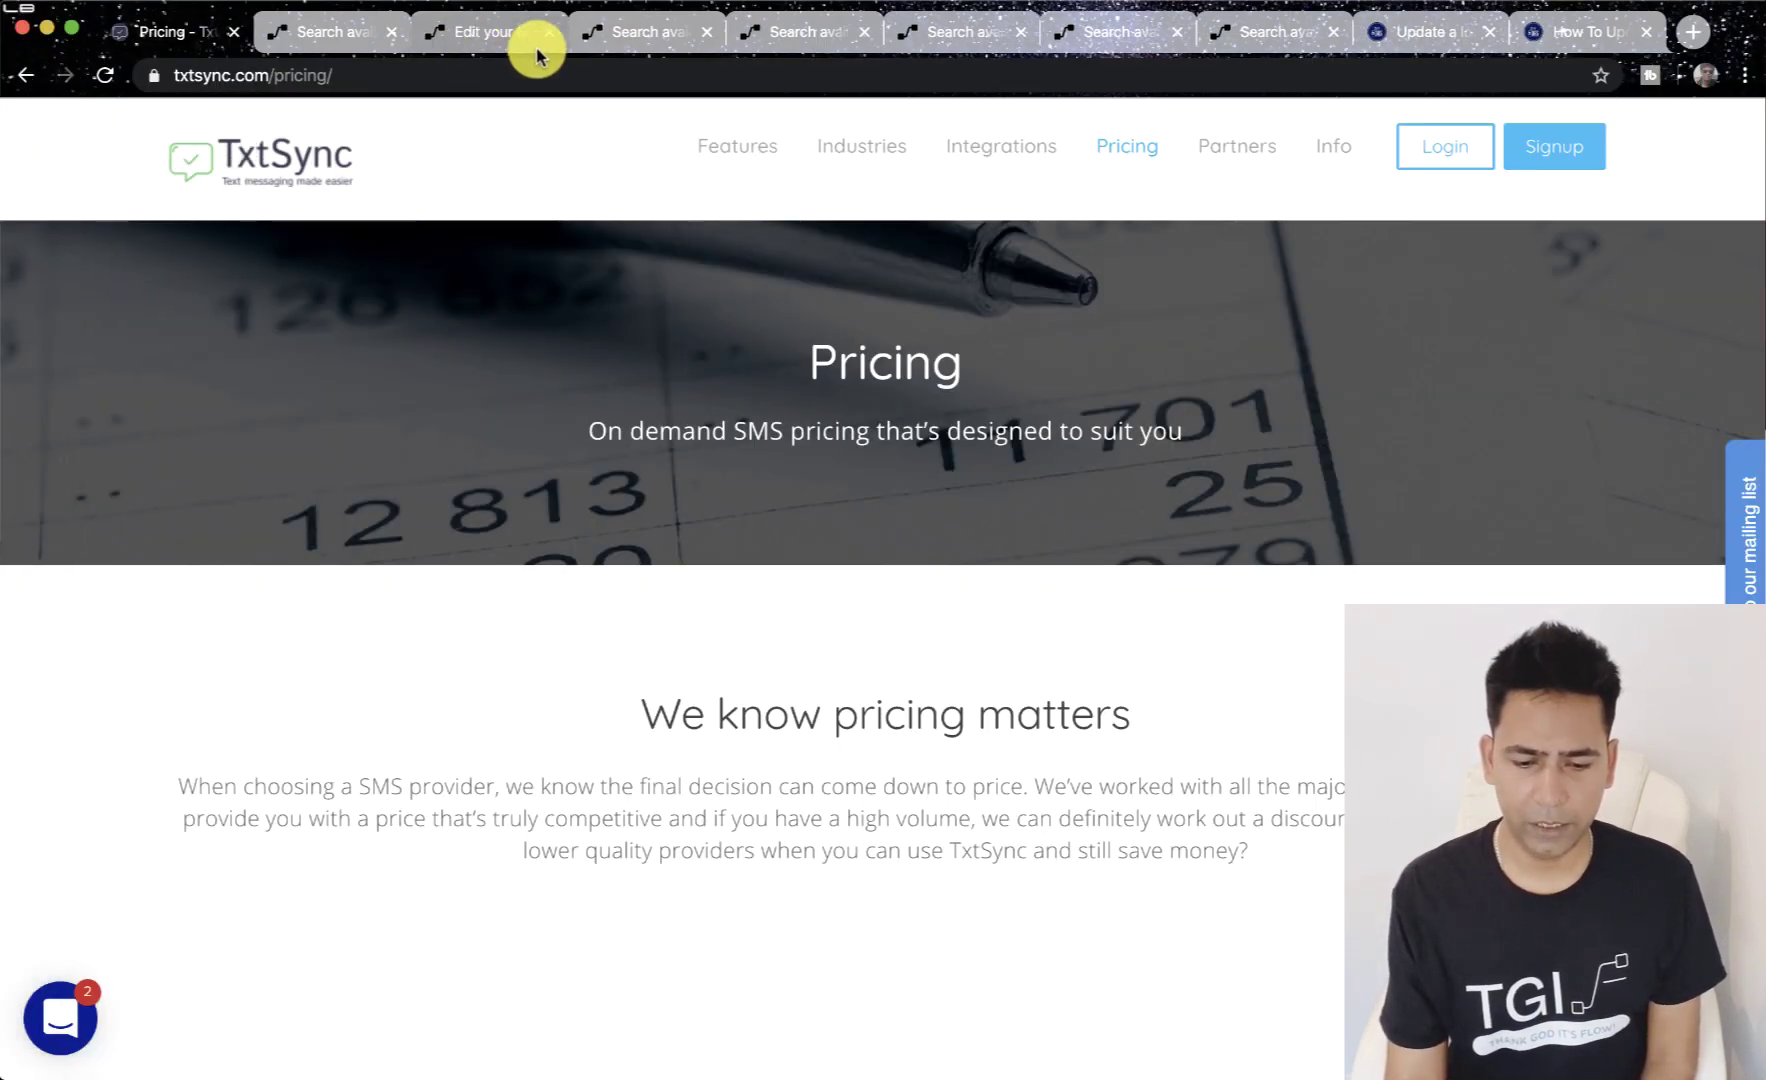
click(635, 32)
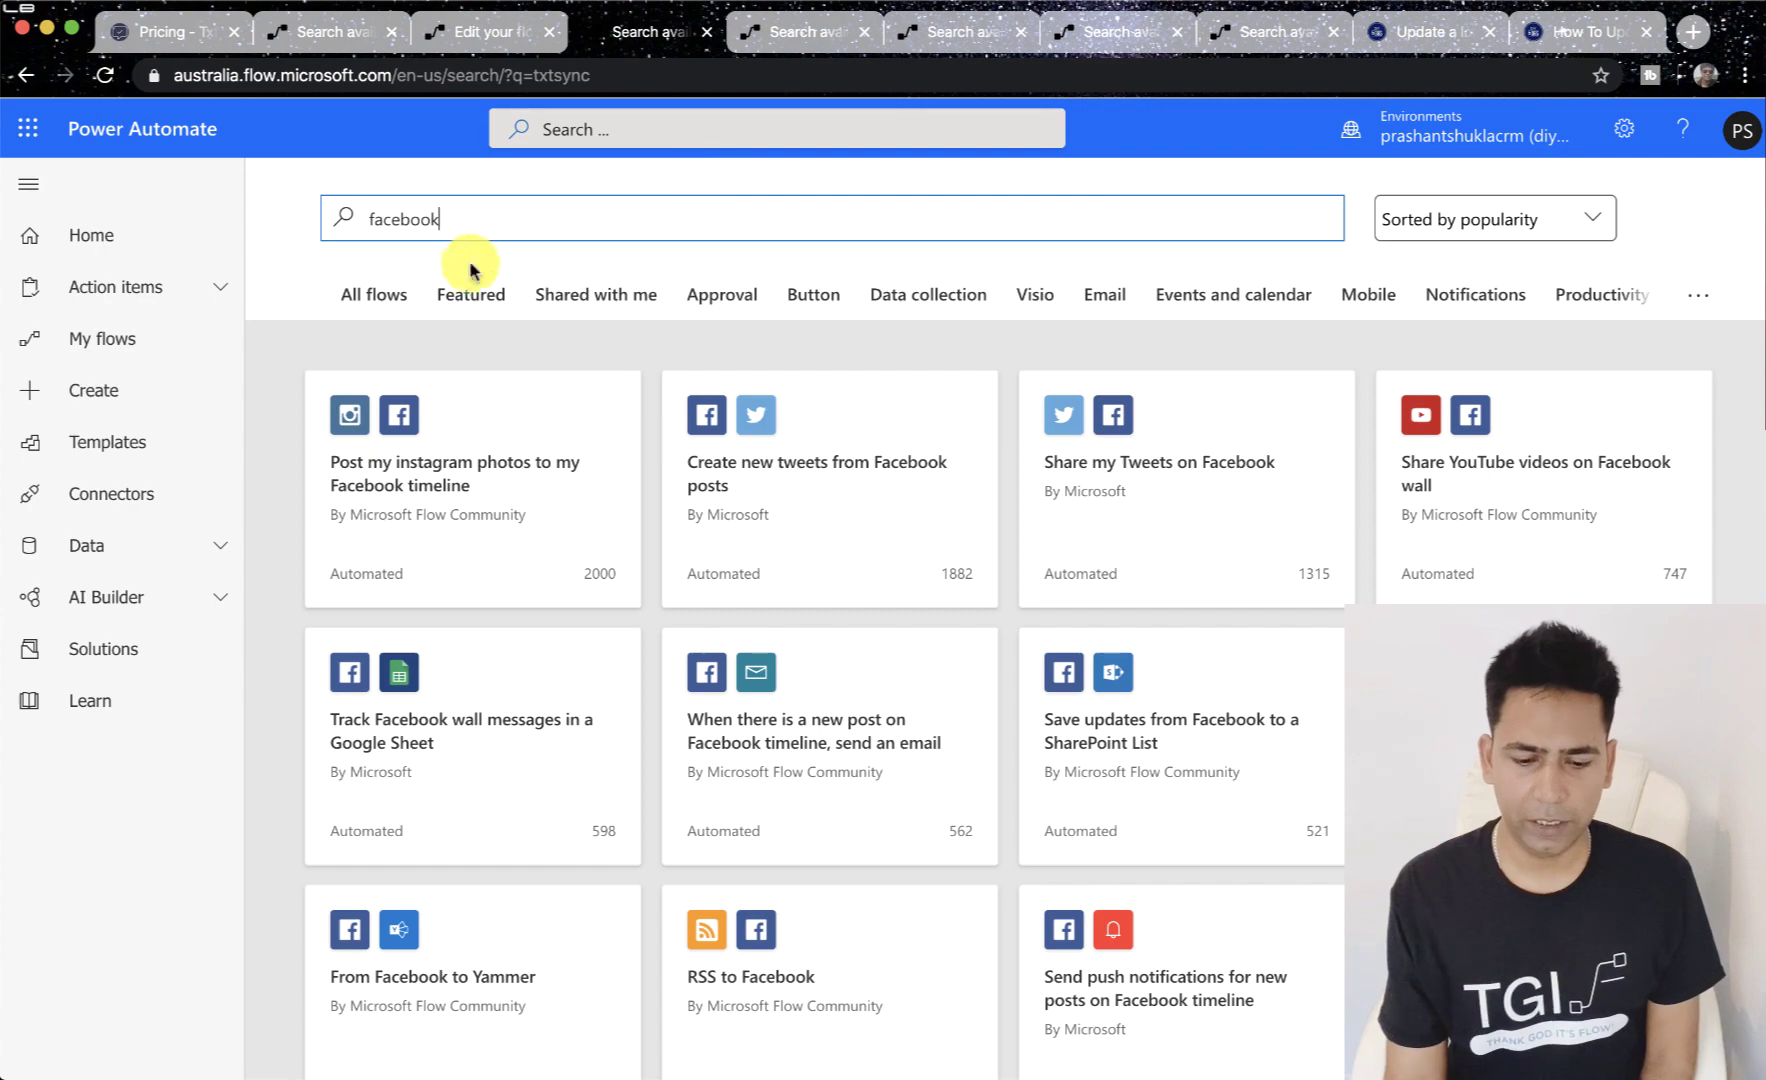
scroll(818, 517, down, 1)
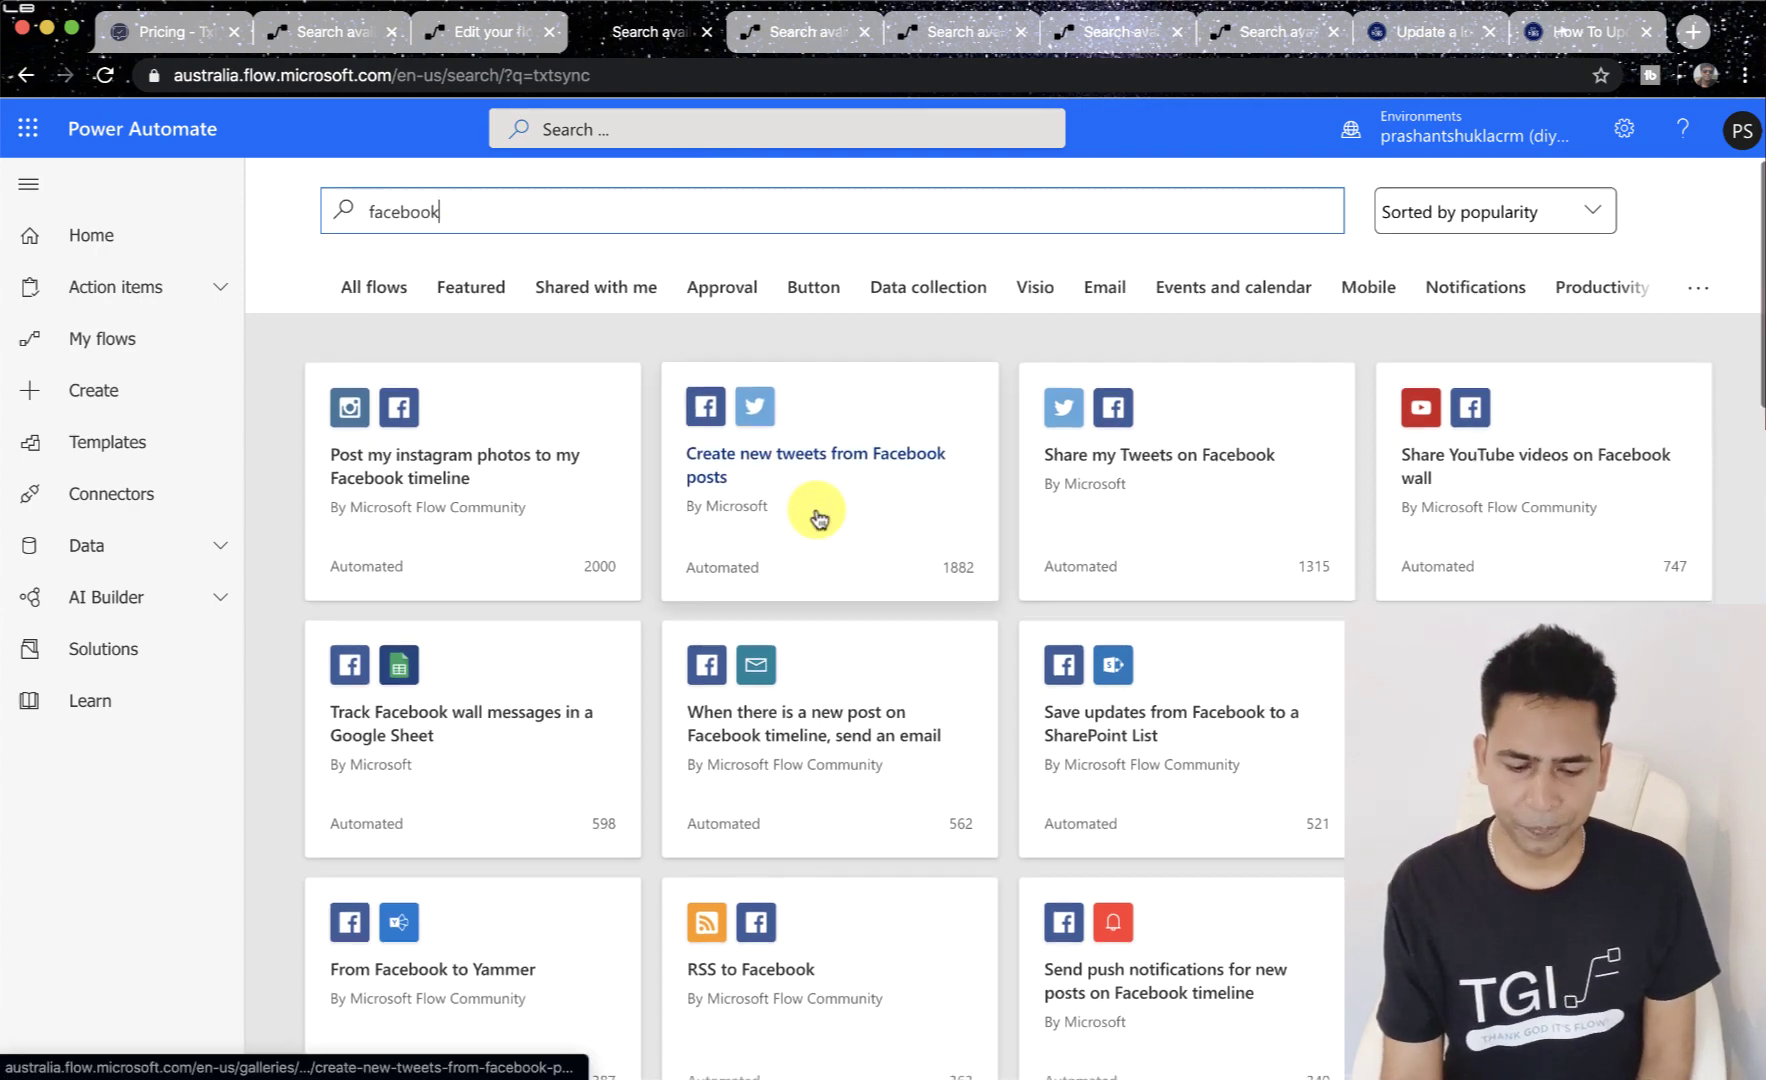
scroll(818, 517, down, 8)
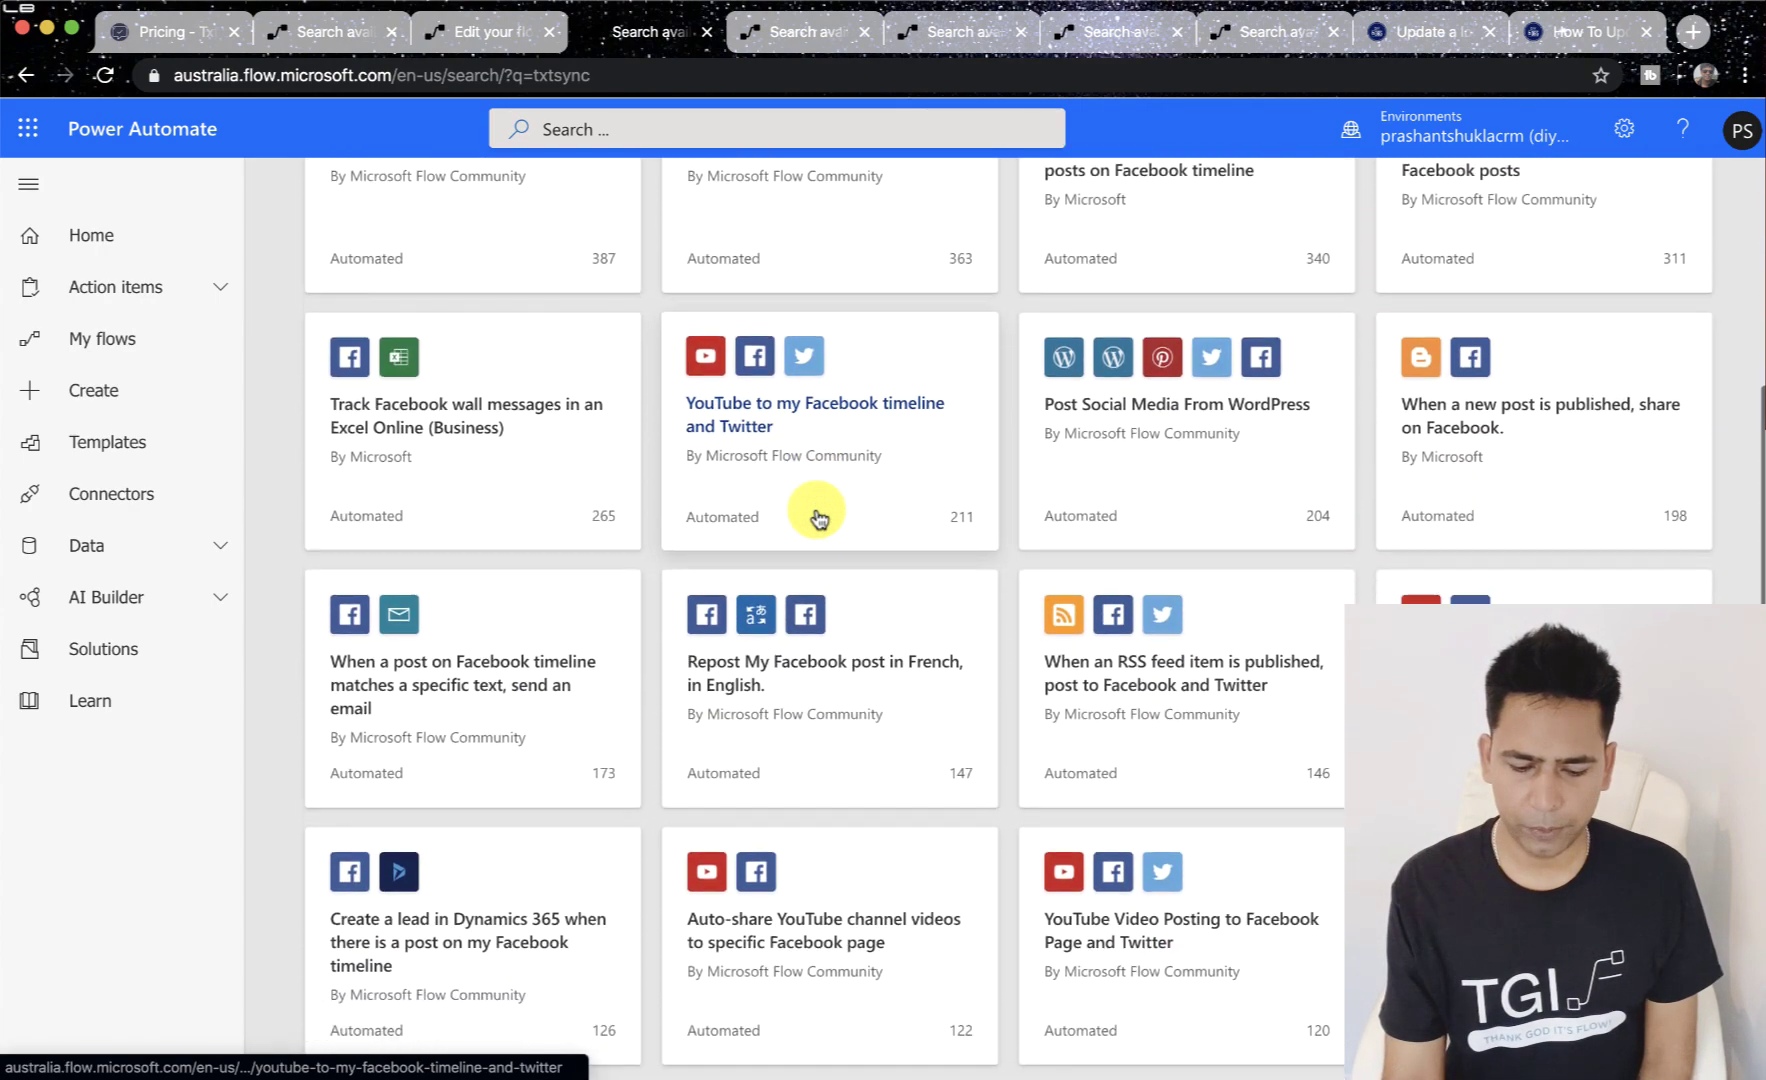
scroll(818, 517, down, 3)
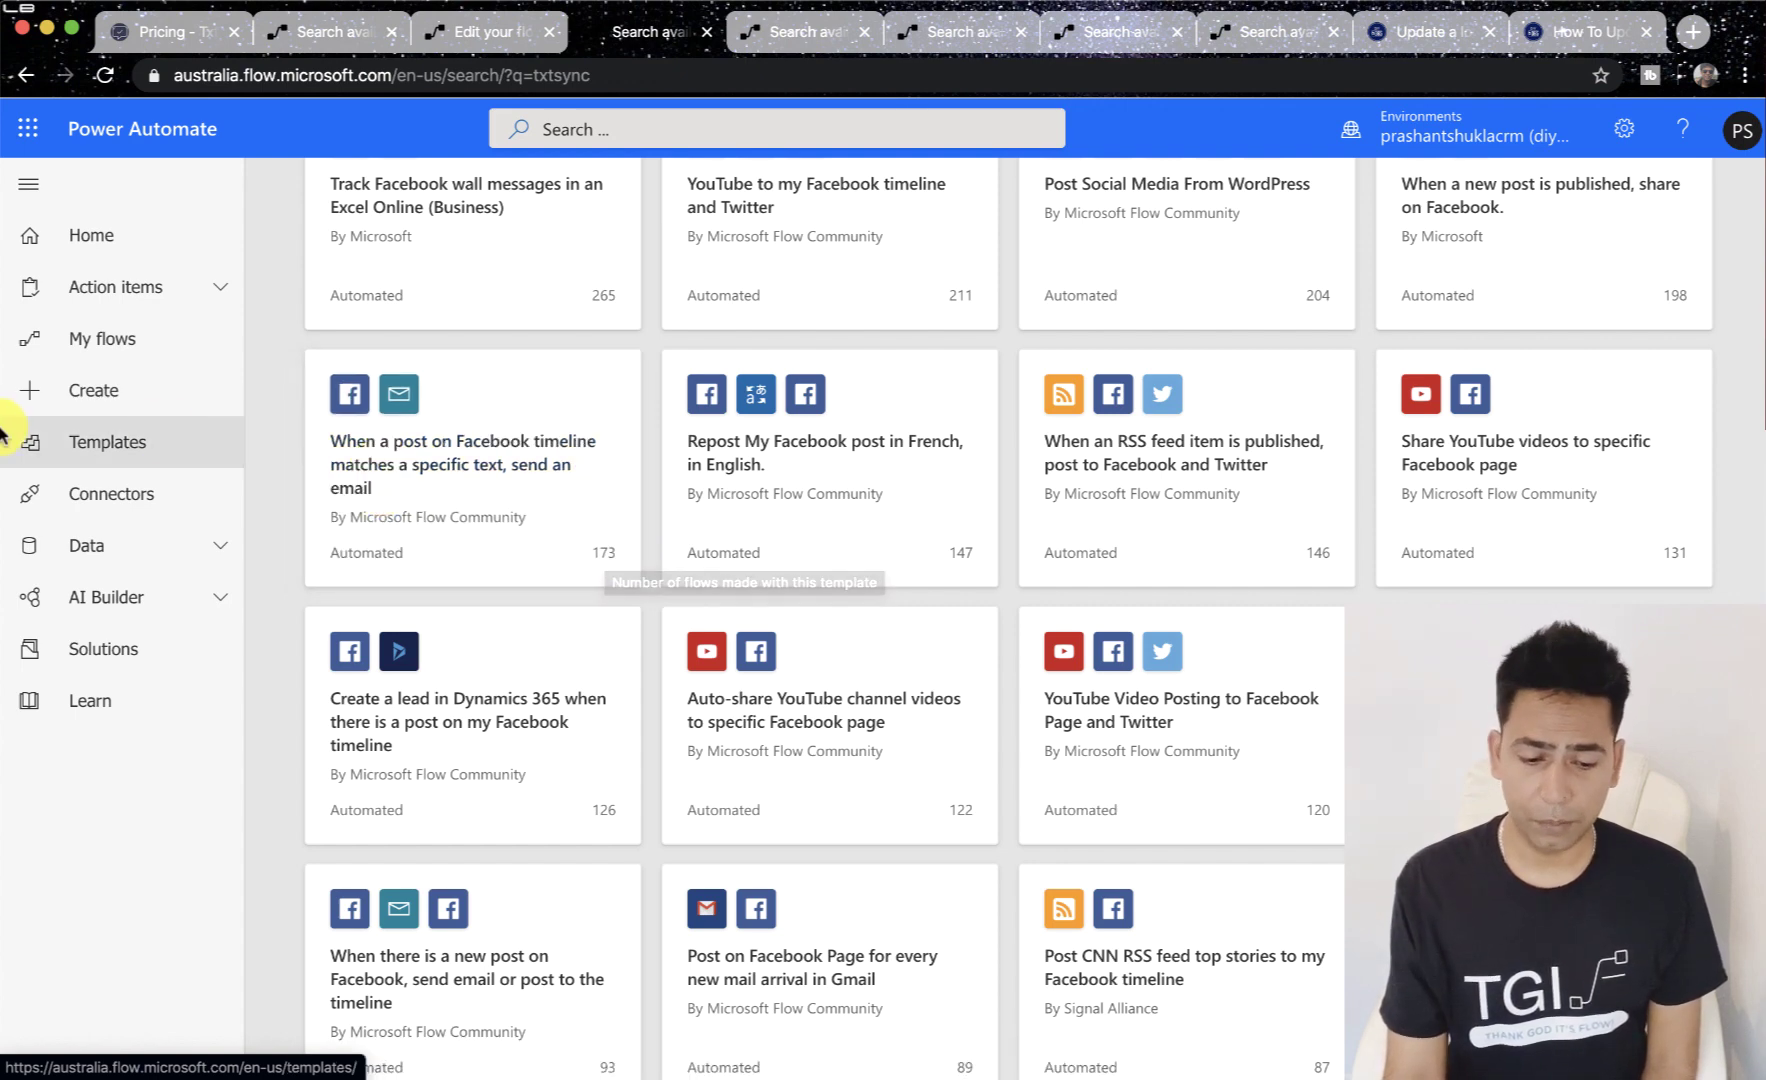
Return to the comparison slide in the TGIF EP8 presentation in PowerPoint.
mouse_move(2, 432)
click(42, 303)
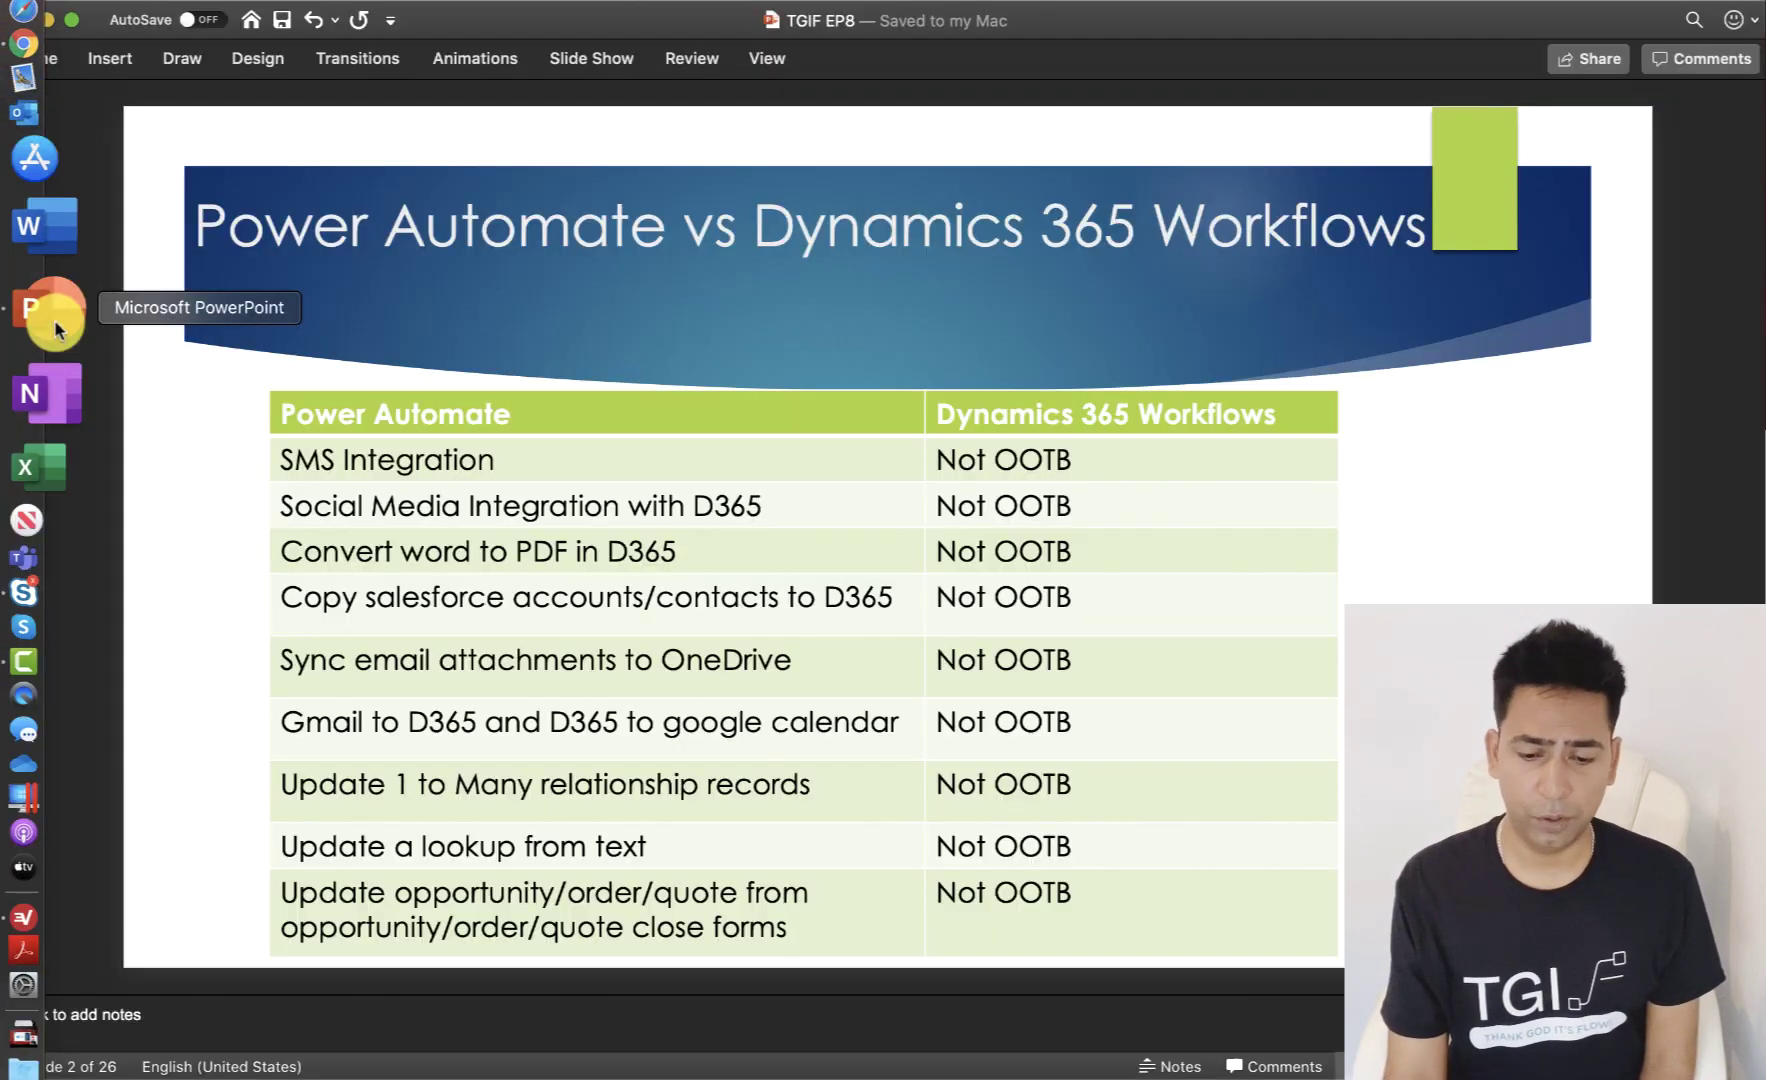